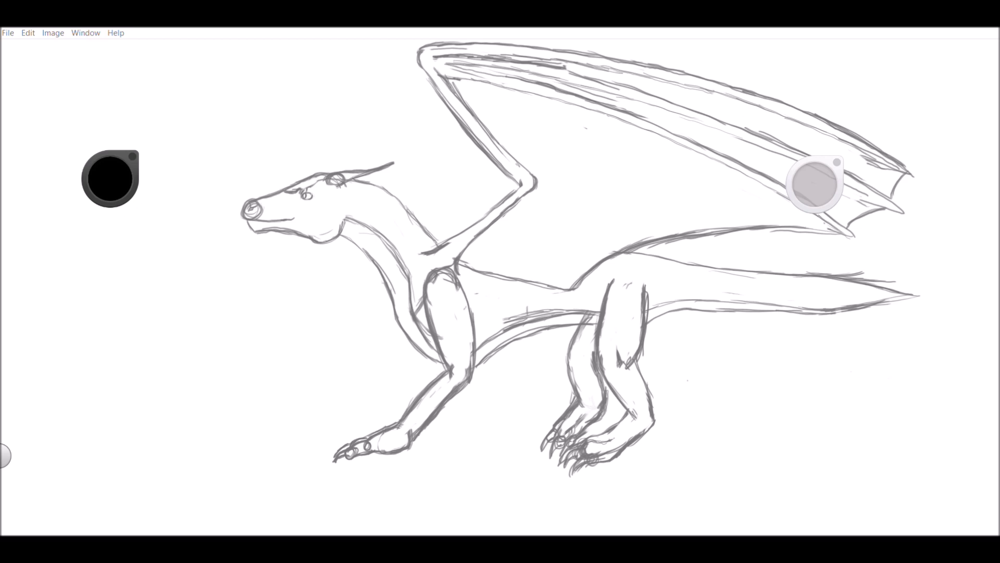
Step: Ink the dragon's snout, nostril, mouth line, forehead and horn with its ridged base over the grey sketch
scroll(290, 186, "up", 5)
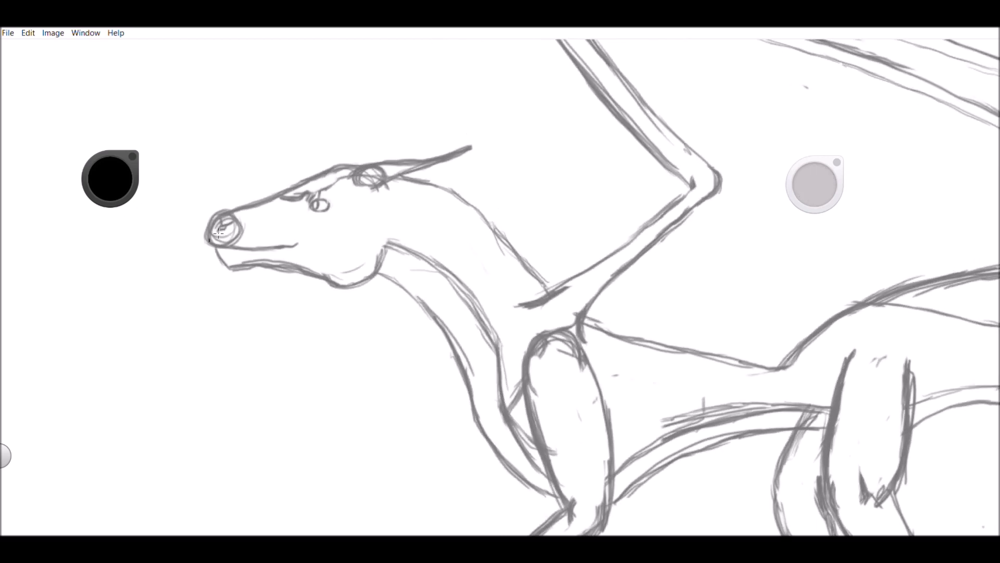
left_click_drag(219, 214, 323, 173)
mouse_move(372, 165)
left_mouse_down()
mouse_move(435, 159)
mouse_move(473, 146)
mouse_move(377, 186)
left_mouse_up()
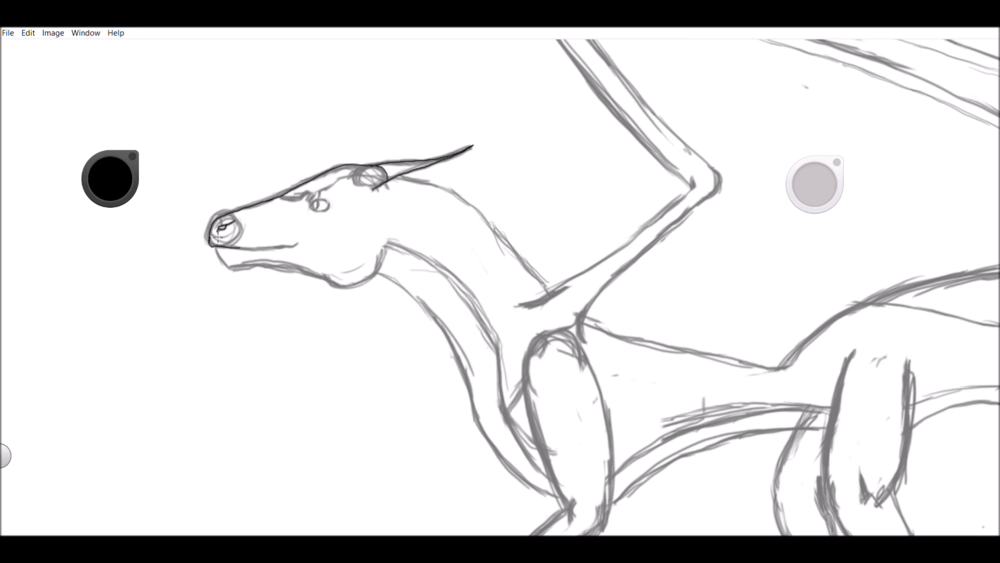
left_click_drag(253, 248, 271, 247)
left_click_drag(334, 171, 330, 184)
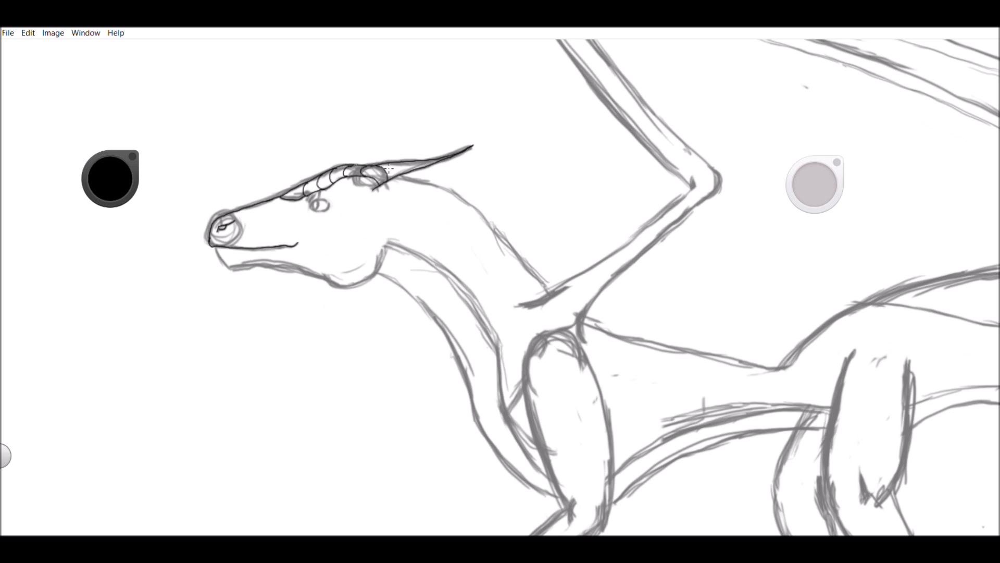
left_click_drag(378, 167, 381, 177)
Step: Ink the dragon's eye with its pupil and short marks around it
left_click_drag(313, 201, 324, 211)
left_click_drag(322, 209, 323, 200)
key("ctrl+z")
left_click_drag(329, 213, 325, 215)
Step: Ink the lower jaw from the chin along to the corner of the cheek
left_click_drag(236, 267, 253, 264)
left_click_drag(263, 265, 306, 272)
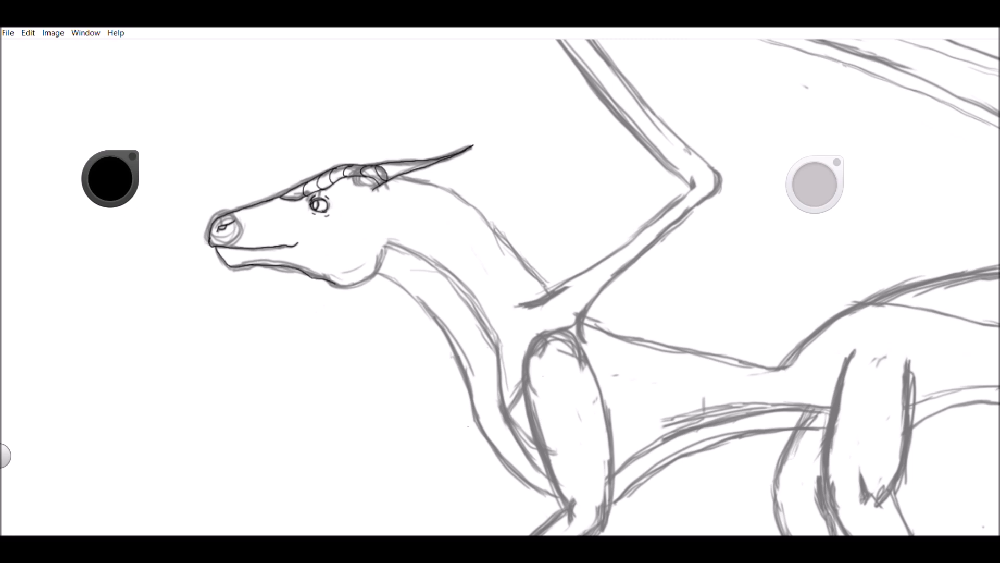
key("ctrl+z")
mouse_move(255, 265)
left_mouse_down()
mouse_move(350, 287)
mouse_move(376, 273)
mouse_move(388, 248)
left_mouse_up()
Step: Ink the front contour of the neck and small skin-fold marks where it meets the jaw
mouse_move(381, 271)
left_mouse_down()
mouse_move(450, 342)
mouse_move(485, 442)
mouse_move(553, 490)
left_mouse_up()
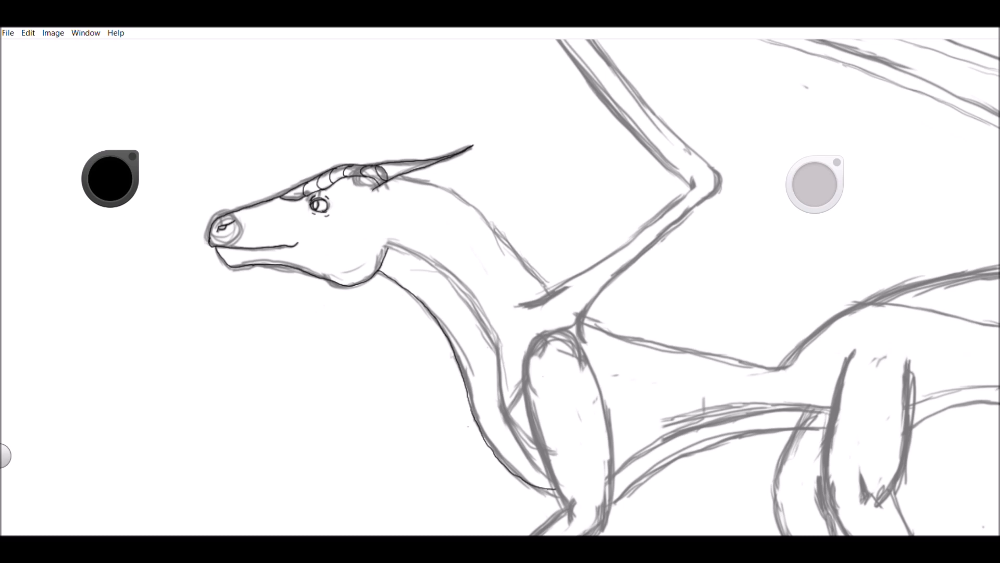
key("ctrl+z")
key("ctrl+z")
left_click_drag(394, 284, 408, 286)
left_click_drag(544, 214, 543, 223)
Step: Ink the inner throat line from the jaw toward the chest and erase the stray straight line across the shoulder
mouse_move(405, 246)
left_mouse_down()
mouse_move(472, 299)
mouse_move(496, 355)
mouse_move(506, 424)
mouse_move(636, 376)
left_mouse_up()
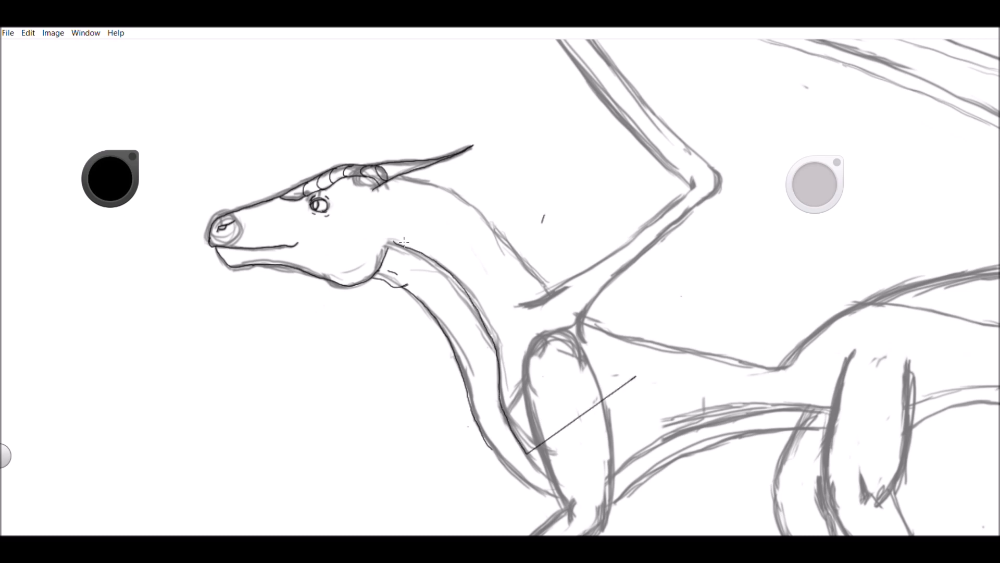
key("ctrl+z")
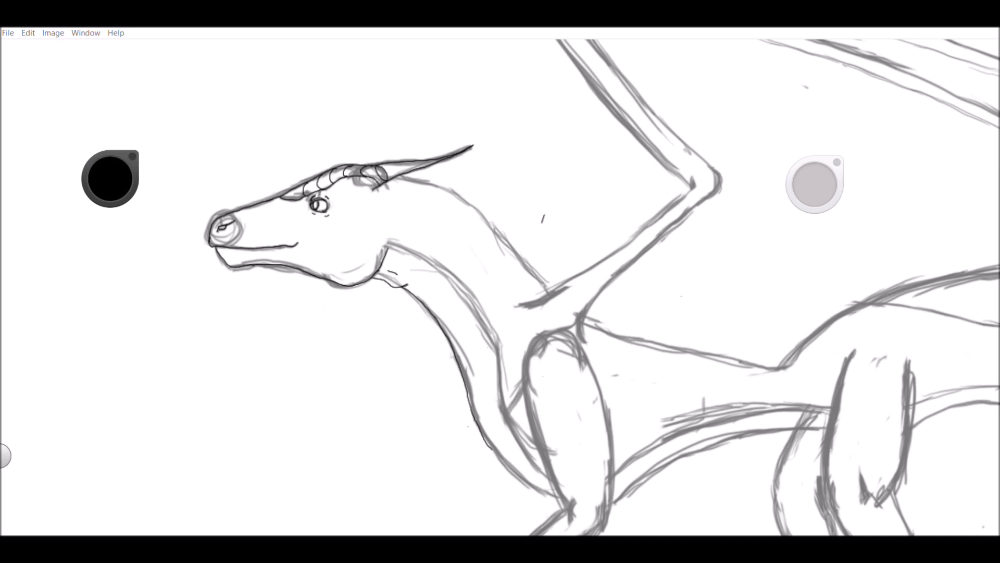
mouse_move(392, 251)
left_mouse_down()
mouse_move(470, 305)
mouse_move(494, 341)
mouse_move(508, 412)
mouse_move(636, 346)
left_mouse_up()
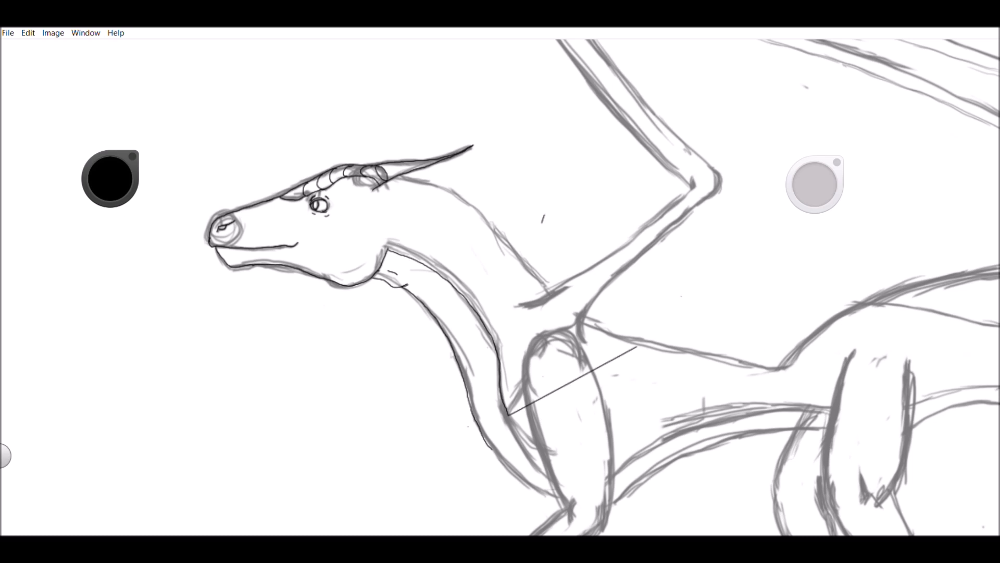
left_click_drag(622, 355, 580, 377)
left_click_drag(814, 185, 822, 186)
left_click_drag(579, 378, 515, 411)
Step: Extend the front neck contour and the inner throat line down to the foreleg
scroll(545, 287, "up", 3)
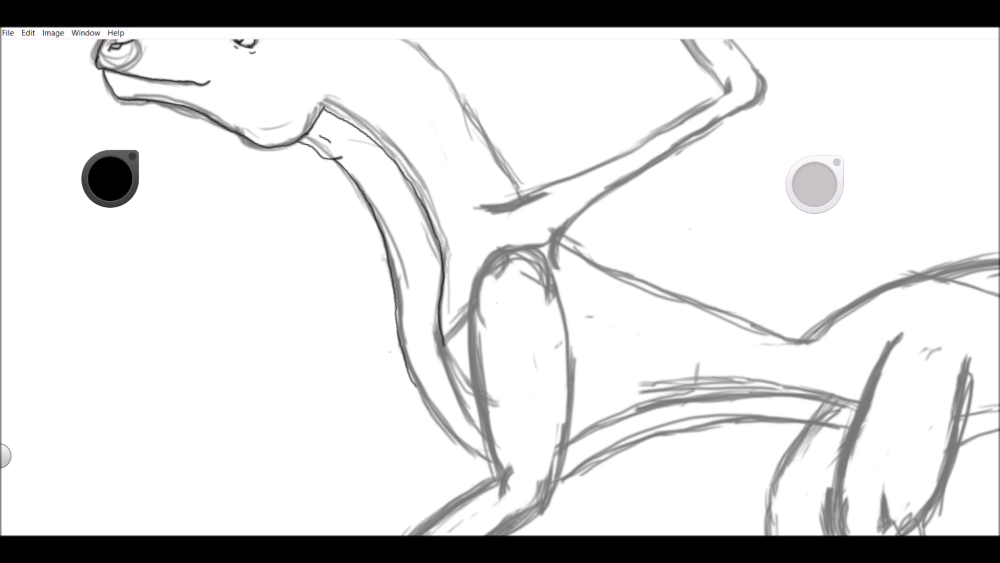
mouse_move(397, 307)
left_mouse_down()
mouse_move(418, 392)
mouse_move(493, 461)
left_mouse_up()
mouse_move(438, 305)
left_mouse_down()
mouse_move(449, 367)
mouse_move(493, 464)
left_mouse_up()
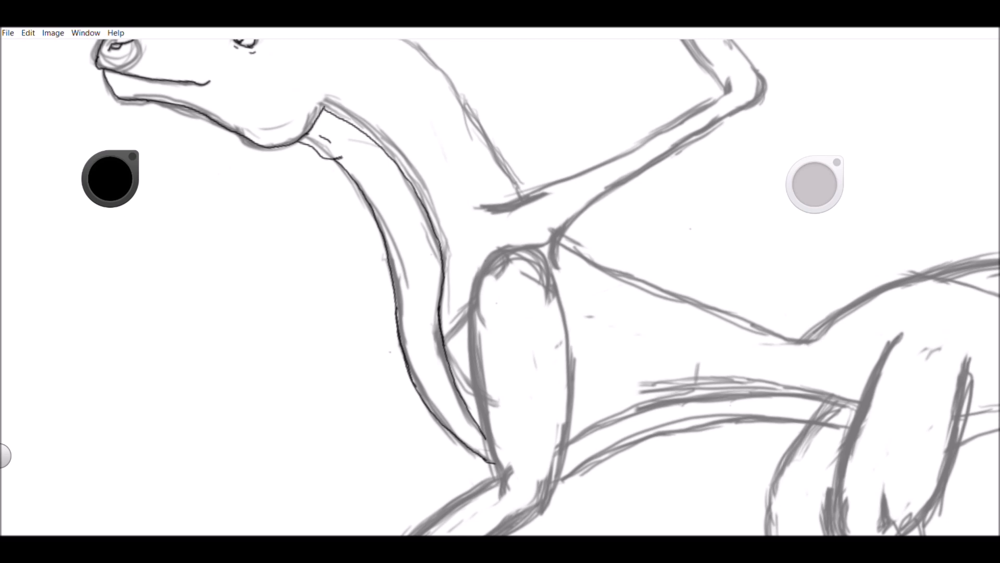
Step: Ink the front and rear edges of the upper foreleg from the shoulder to the elbow
mouse_move(495, 258)
left_mouse_down()
mouse_move(469, 315)
mouse_move(481, 416)
mouse_move(511, 475)
left_mouse_up()
mouse_move(552, 270)
left_mouse_down()
mouse_move(571, 370)
mouse_move(568, 433)
mouse_move(545, 506)
left_mouse_up()
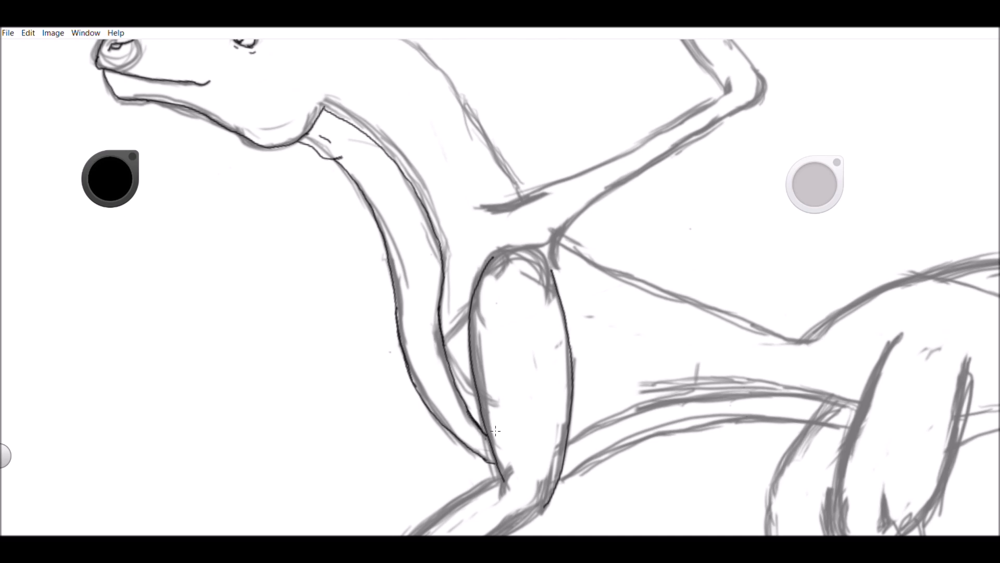
key("ctrl+z")
key("ctrl+z")
Step: Go over the front neck contour and the inner throat line to thicken them
left_click_drag(440, 320, 470, 414)
left_click_drag(434, 228, 439, 318)
left_click_drag(396, 262, 399, 324)
mouse_move(395, 288)
left_mouse_down()
mouse_move(407, 340)
mouse_move(406, 305)
mouse_move(426, 401)
left_mouse_up()
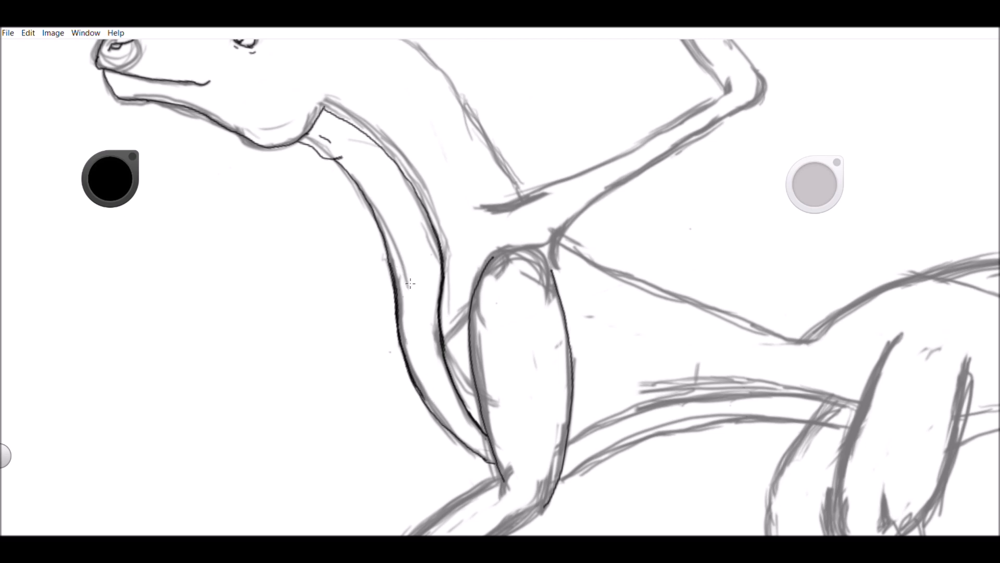
mouse_move(392, 238)
left_mouse_down()
mouse_move(390, 284)
mouse_move(386, 264)
left_mouse_up()
mouse_move(326, 109)
left_mouse_down()
mouse_move(403, 154)
mouse_move(391, 142)
mouse_move(425, 211)
left_mouse_up()
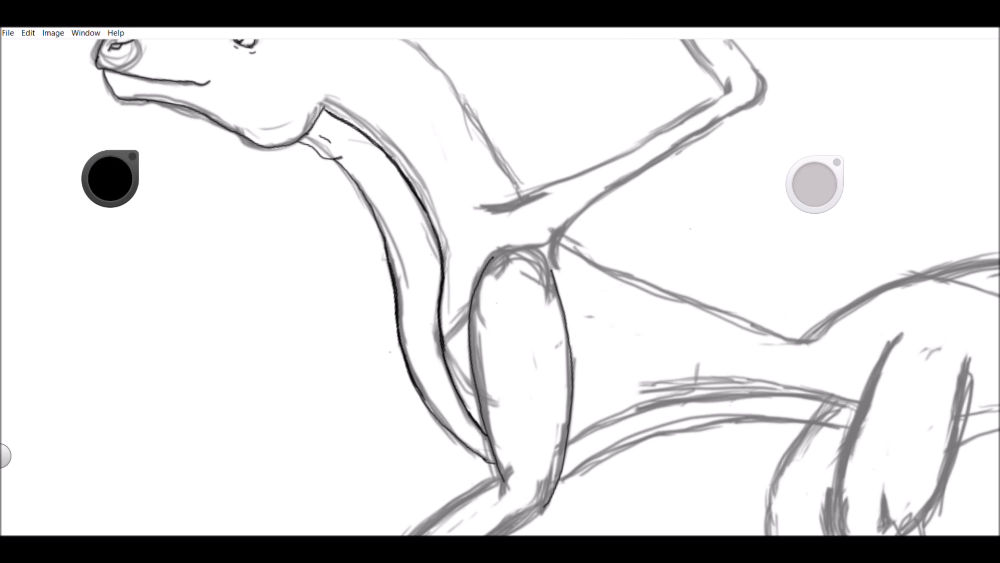
Step: Ink both edges of the lower foreleg from the elbow to the ankle
scroll(500, 287, "down", 3)
mouse_move(508, 321)
left_mouse_down()
mouse_move(517, 333)
mouse_move(468, 375)
left_mouse_up()
left_click_drag(506, 344, 449, 405)
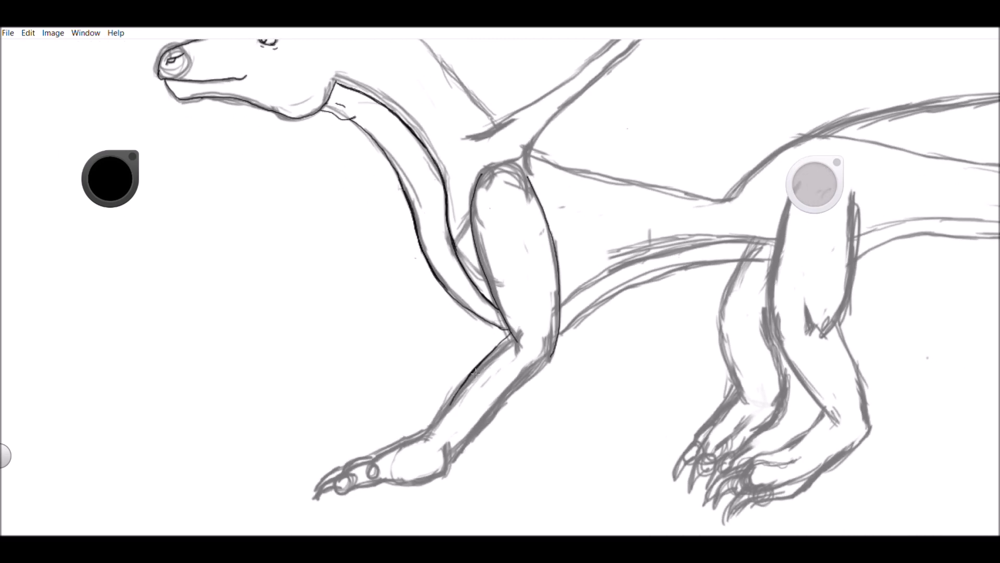
left_click_drag(473, 371, 435, 428)
left_click_drag(459, 387, 442, 410)
left_click_drag(557, 346, 450, 465)
Step: Ink the front foot's outline with its toes and claws
scroll(576, 282, "down", 2)
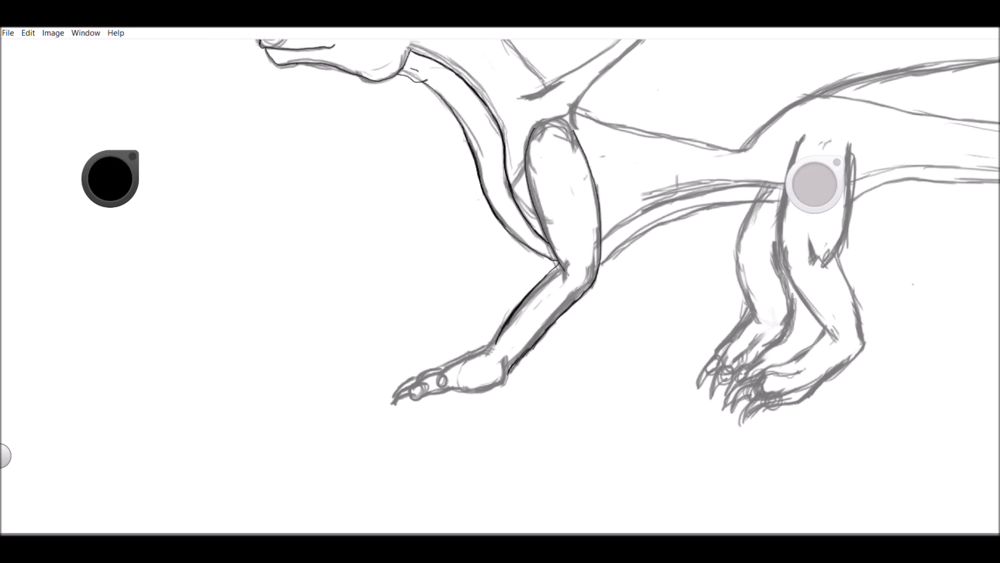
mouse_move(501, 329)
left_mouse_down()
mouse_move(478, 354)
mouse_move(417, 381)
left_mouse_up()
mouse_move(417, 381)
left_mouse_down()
mouse_move(411, 390)
mouse_move(423, 396)
mouse_move(445, 390)
left_mouse_up()
mouse_move(453, 390)
left_mouse_down()
mouse_move(491, 390)
mouse_move(513, 359)
mouse_move(515, 368)
left_mouse_up()
mouse_move(420, 379)
left_mouse_down()
mouse_move(397, 401)
mouse_move(416, 390)
mouse_move(414, 376)
mouse_move(407, 387)
left_mouse_up()
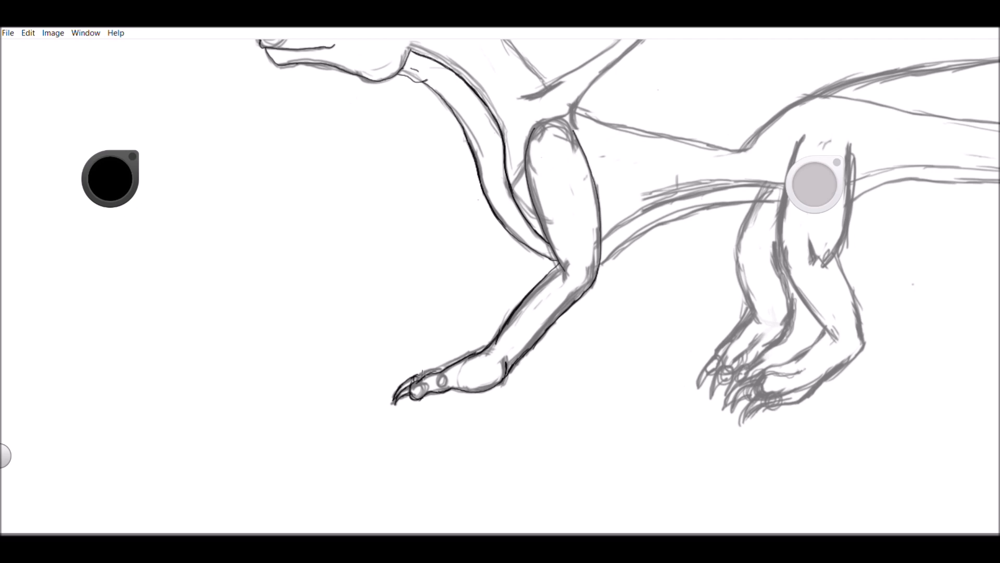
left_click_drag(434, 364, 493, 343)
Step: Ink the upper and lower belly lines from the foreleg back to the hind thigh
scroll(607, 241, "down", 2)
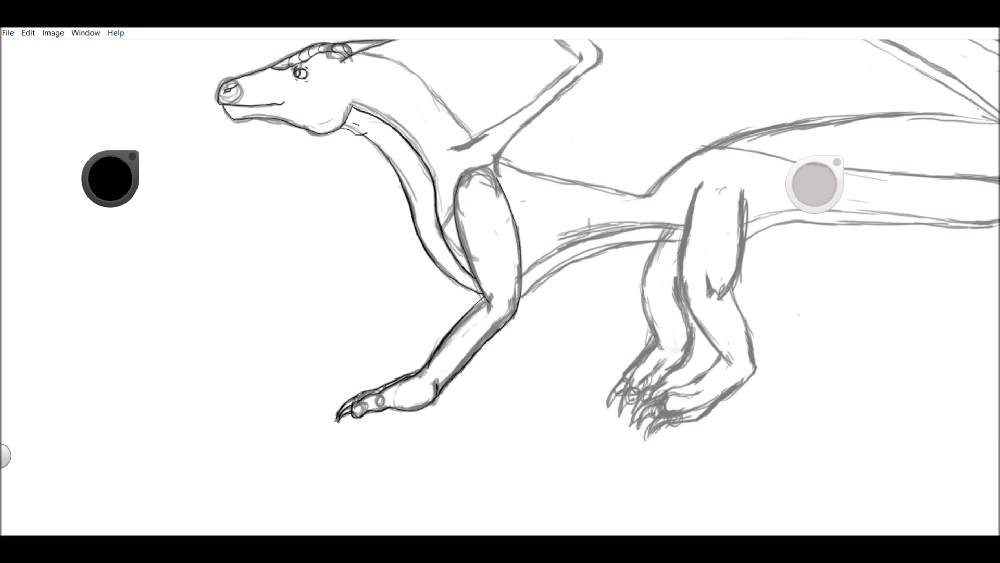
mouse_move(602, 230)
left_mouse_down()
mouse_move(530, 270)
mouse_move(629, 222)
mouse_move(611, 228)
mouse_move(687, 224)
left_mouse_up()
left_click_drag(607, 230, 682, 225)
key("ctrl+z")
left_click_drag(633, 227, 686, 226)
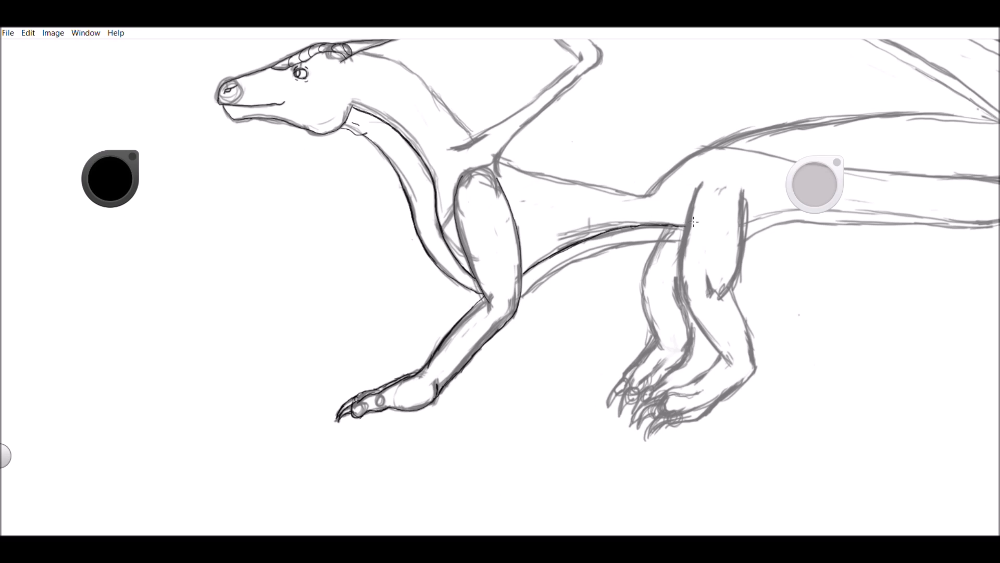
mouse_move(522, 293)
left_mouse_down()
mouse_move(617, 242)
mouse_move(595, 249)
mouse_move(677, 240)
left_mouse_up()
key("ctrl+z")
left_click_drag(646, 240, 677, 240)
mouse_move(553, 269)
left_mouse_down()
mouse_move(618, 244)
mouse_move(564, 262)
left_mouse_up()
Step: Ink both edges of the wing's upper arm from the shoulder to the elbow
scroll(605, 251, "up", 2)
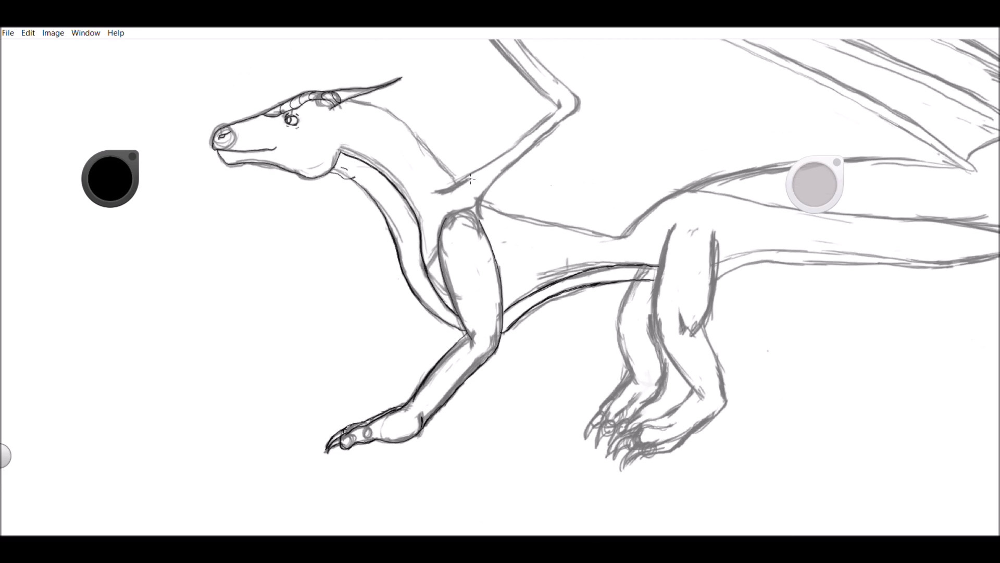
mouse_move(464, 184)
left_mouse_down()
mouse_move(441, 191)
mouse_move(547, 119)
left_mouse_up()
mouse_move(503, 155)
left_mouse_down()
mouse_move(549, 116)
mouse_move(551, 133)
mouse_move(484, 196)
mouse_move(480, 219)
left_mouse_up()
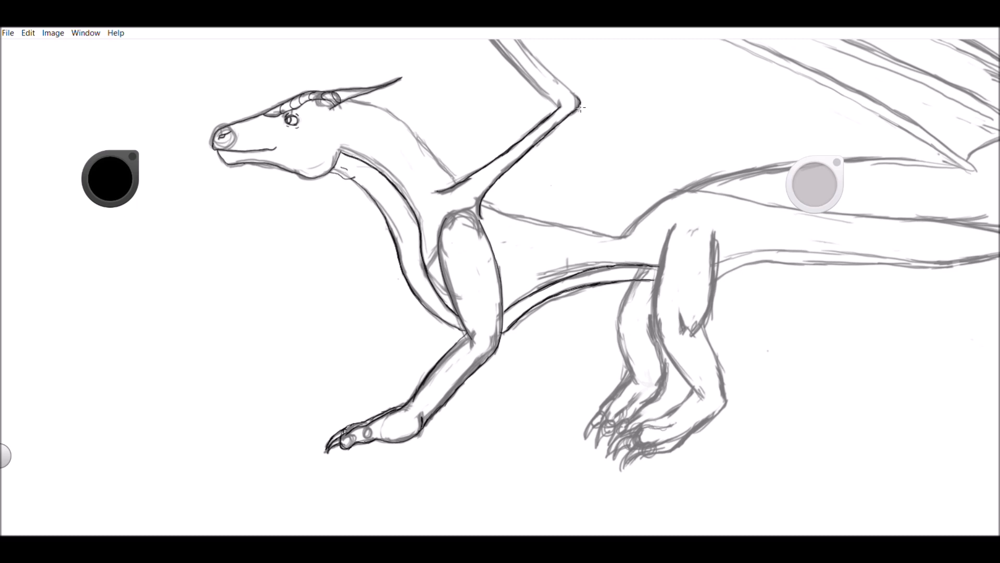
Step: Ink the wing's forearm from the elbow up to the wrist and around the wrist's bend
scroll(500, 287, "up", 3)
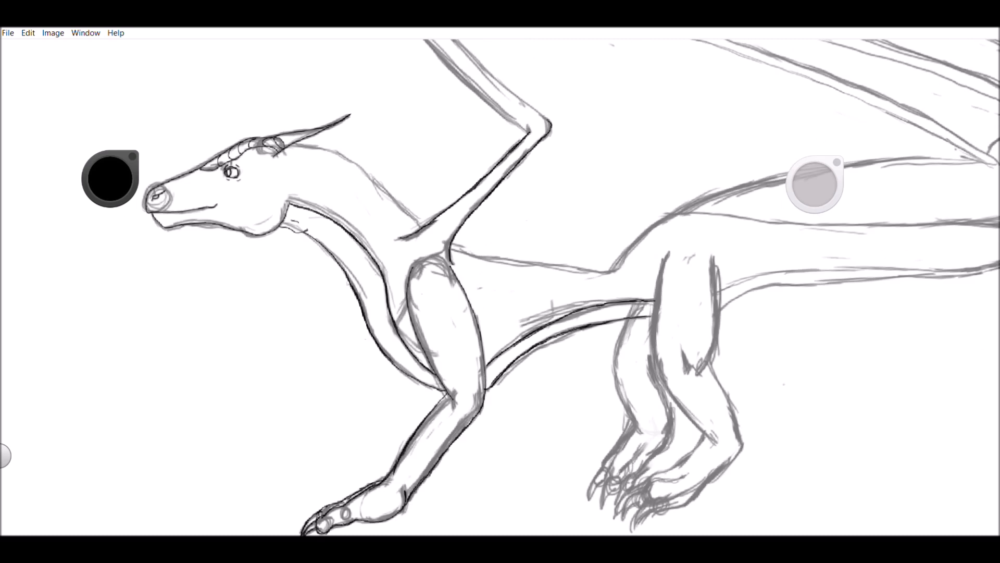
left_click_drag(442, 159, 496, 214)
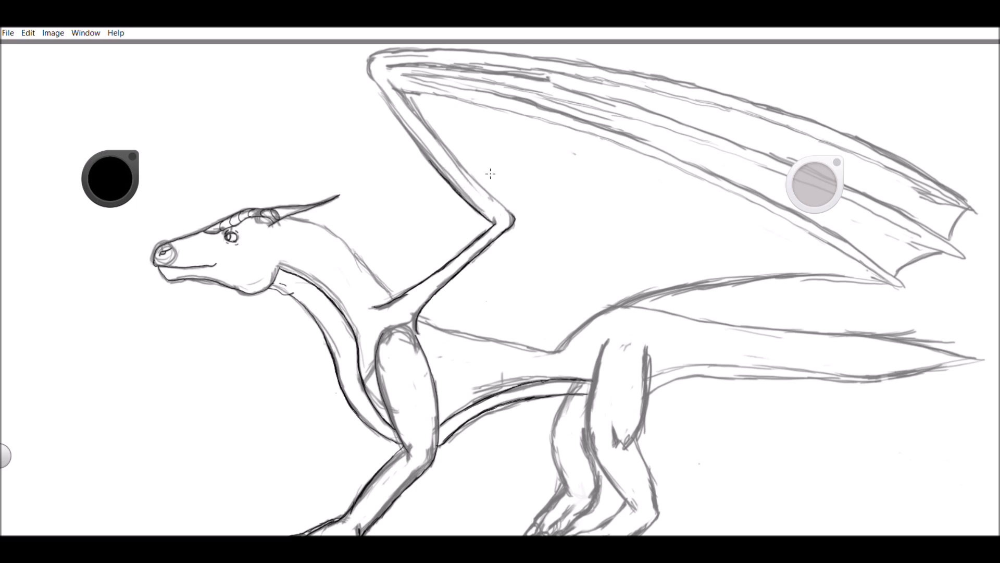
left_click_drag(413, 129, 442, 175)
scroll(500, 289, "down", 1)
left_click_drag(387, 102, 423, 171)
left_click_drag(432, 92, 388, 97)
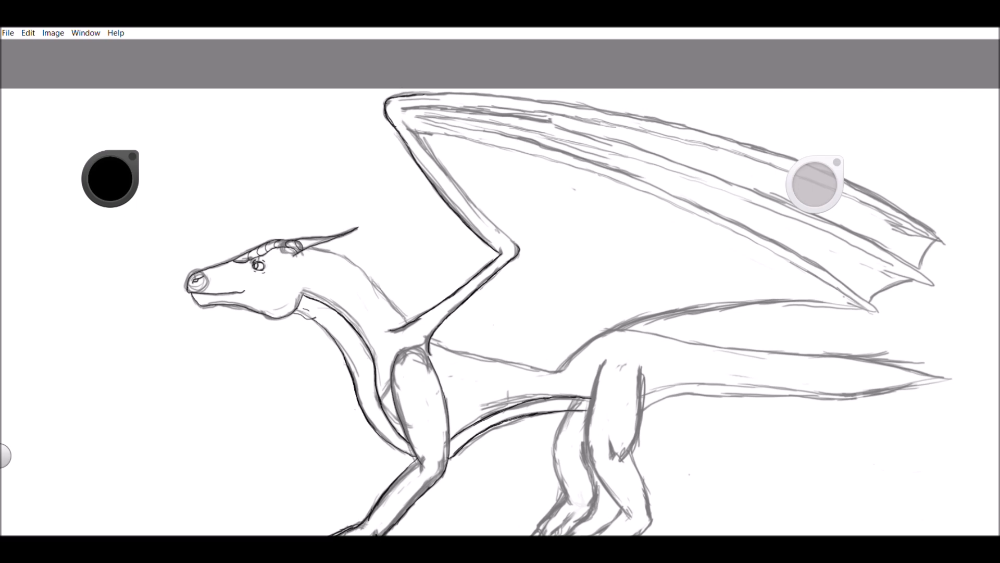
mouse_move(424, 132)
left_mouse_down()
mouse_move(469, 197)
mouse_move(499, 216)
mouse_move(578, 130)
left_mouse_up()
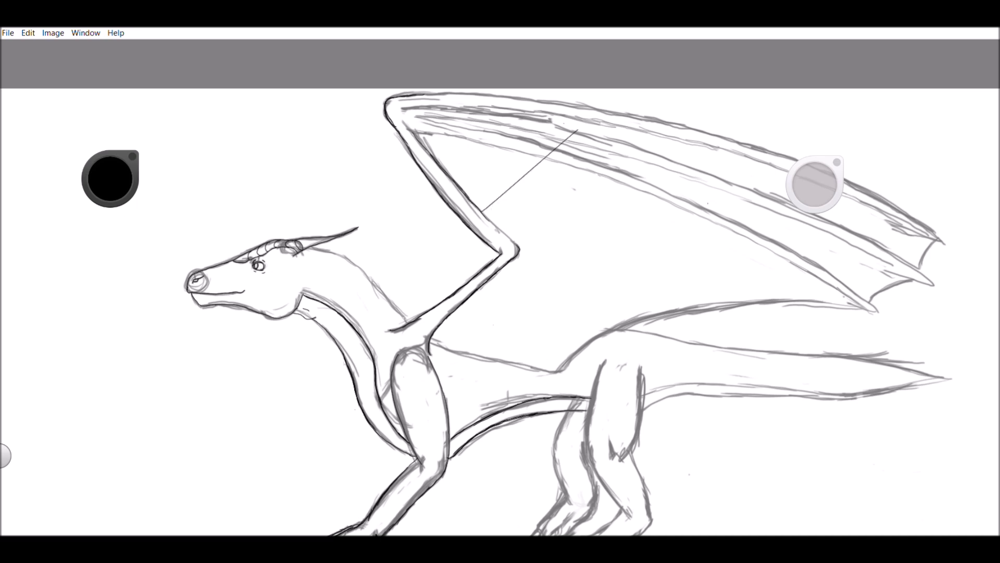
key("ctrl+z")
left_click_drag(481, 212, 510, 239)
Step: Ink the curve from the lower back over the hip along the wing membrane's rear edge
scroll(335, 274, "down", 2)
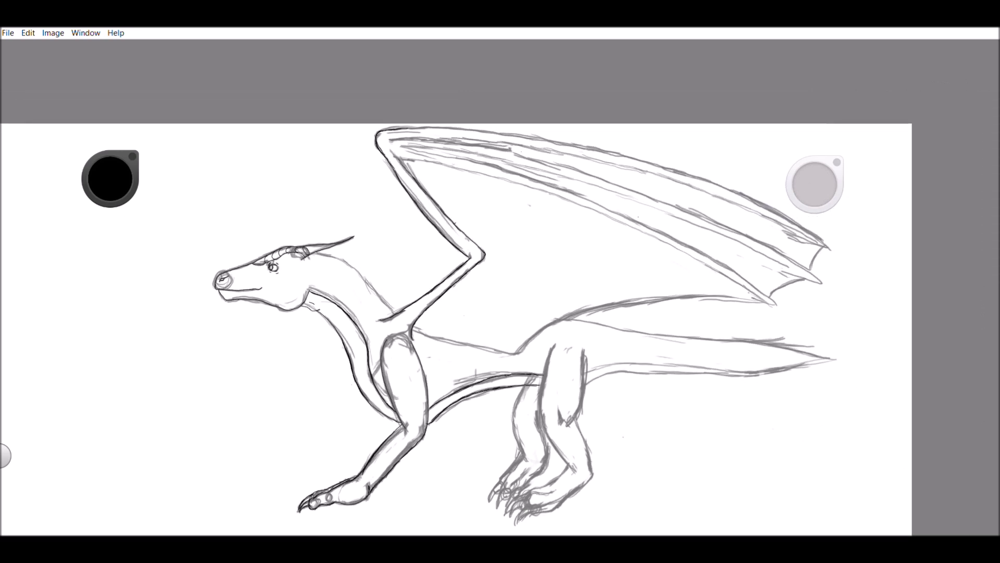
scroll(259, 188, "down", 2)
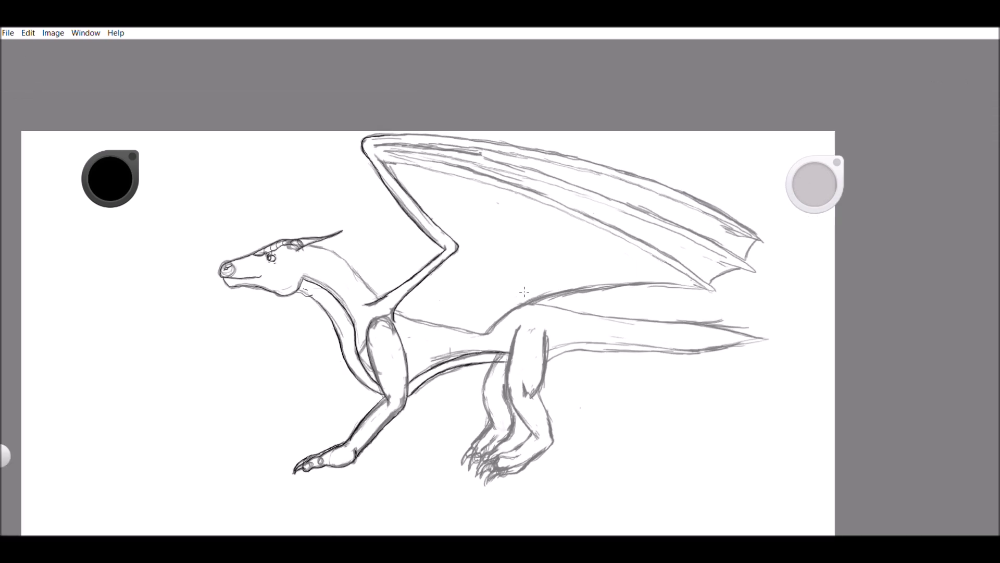
left_click_drag(544, 296, 584, 289)
mouse_move(514, 314)
left_mouse_down()
mouse_move(534, 298)
mouse_move(512, 309)
left_mouse_up()
left_click_drag(506, 315, 522, 304)
left_click_drag(486, 333, 522, 304)
left_click_drag(579, 288, 616, 282)
Step: Clean up the wing's shoulder joint and ink the back line from the shoulder to the hip
mouse_move(387, 293)
left_mouse_down()
mouse_move(404, 314)
mouse_move(392, 296)
mouse_move(379, 322)
left_mouse_up()
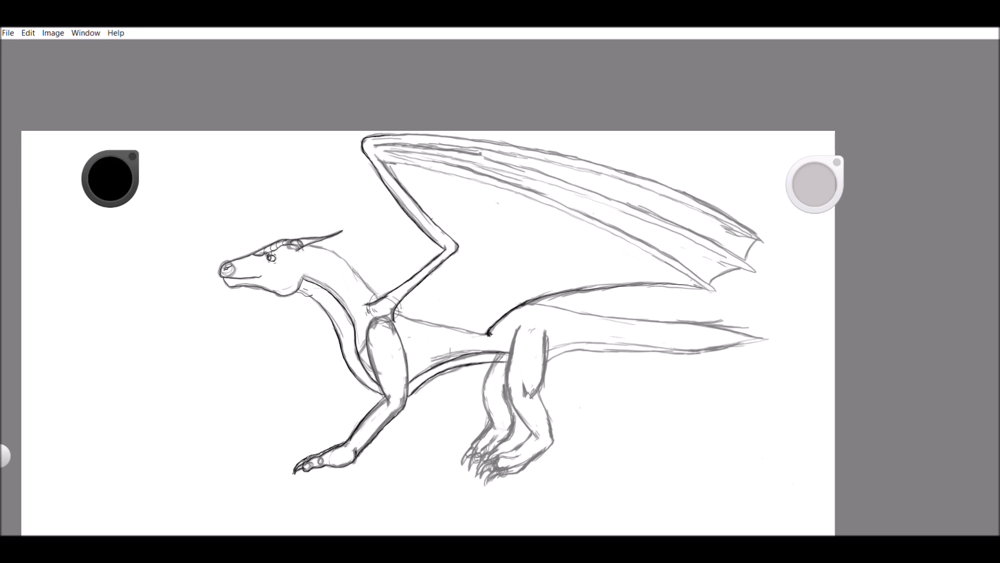
key("ctrl+z")
key("ctrl+z")
key("ctrl+z")
left_click_drag(412, 318, 438, 324)
Step: Ink the wing's leading edge and the inner edge of its first finger
mouse_move(391, 137)
left_mouse_down()
mouse_move(416, 130)
mouse_move(391, 132)
mouse_move(465, 138)
left_mouse_up()
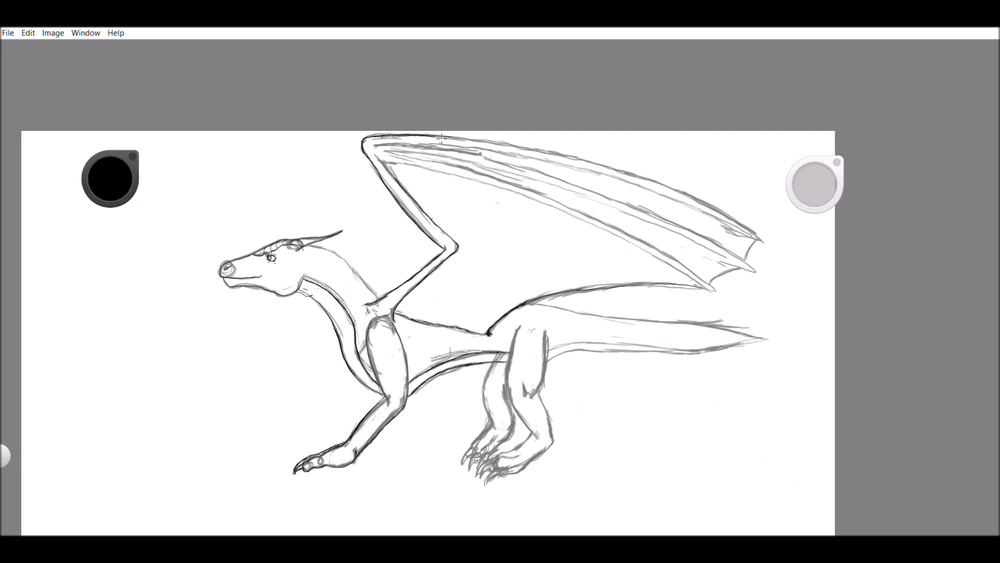
key("ctrl+z")
left_click_drag(392, 141, 272, 281)
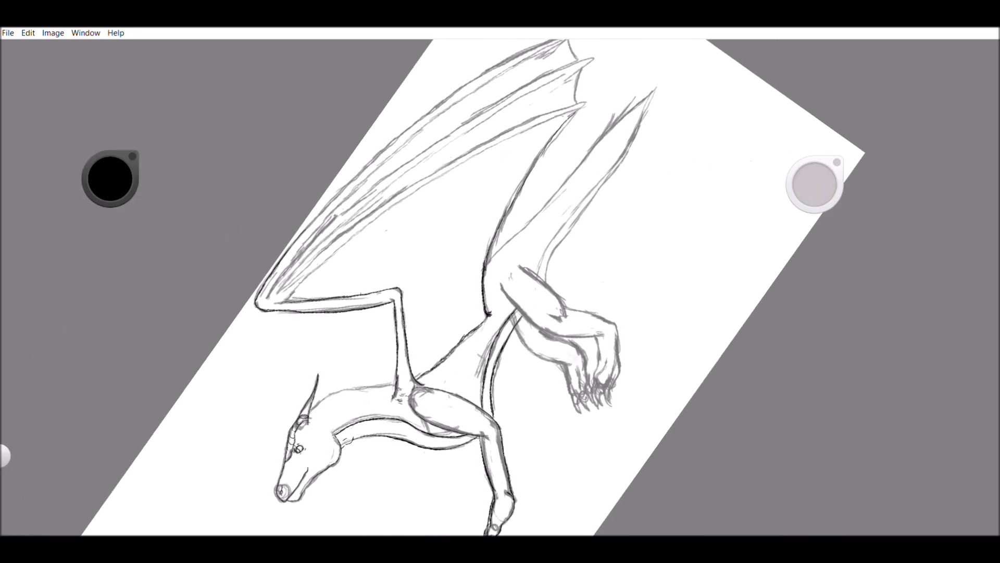
scroll(452, 339, "down", 2)
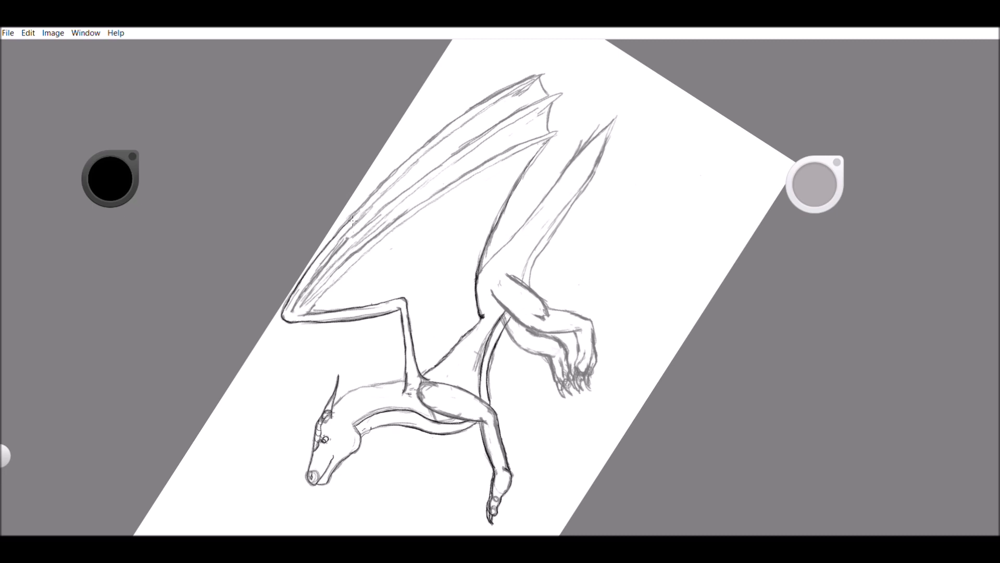
mouse_move(430, 142)
left_mouse_down()
mouse_move(393, 176)
mouse_move(486, 100)
left_mouse_up()
mouse_move(447, 127)
left_mouse_down()
mouse_move(546, 72)
mouse_move(456, 128)
mouse_move(362, 214)
left_mouse_up()
left_click_drag(379, 196, 294, 307)
Step: Ink the upper edge of the middle wing finger with short strokes from the wrist toward the tip
left_click_drag(323, 271, 307, 290)
left_click_drag(339, 255, 318, 278)
left_click_drag(348, 241, 330, 264)
left_click_drag(371, 223, 331, 265)
left_click_drag(381, 215, 332, 263)
mouse_move(394, 199)
left_mouse_down()
mouse_move(362, 232)
mouse_move(371, 221)
left_mouse_up()
mouse_move(407, 188)
left_mouse_down()
mouse_move(438, 164)
mouse_move(402, 195)
left_mouse_up()
mouse_move(452, 158)
left_mouse_down()
mouse_move(409, 190)
mouse_move(418, 183)
left_mouse_up()
left_click_drag(484, 131, 456, 154)
left_click_drag(508, 116, 482, 135)
left_click_drag(521, 108, 483, 131)
Step: Ink the pointed tip and the lower edge of the middle wing finger back to the wrist
left_click_drag(542, 98, 513, 114)
left_click_drag(550, 96, 501, 129)
left_click_drag(521, 118, 484, 140)
mouse_move(496, 133)
left_mouse_down()
mouse_move(367, 232)
mouse_move(307, 300)
left_mouse_up()
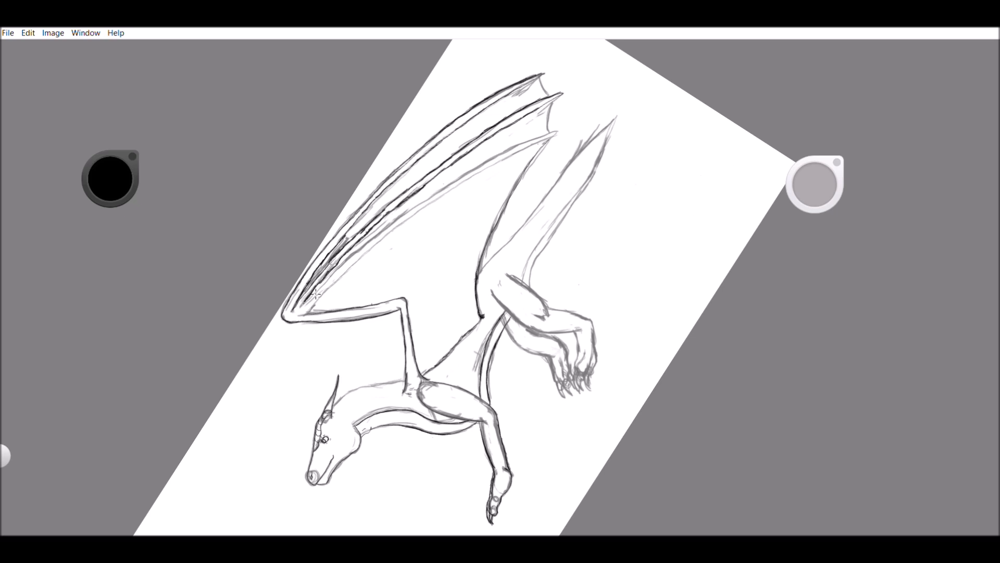
Step: Ink the rearmost wing finger and the scalloped membrane edge between the finger tips
left_click_drag(312, 298, 347, 265)
mouse_move(355, 254)
left_mouse_down()
mouse_move(551, 129)
mouse_move(407, 217)
mouse_move(333, 287)
left_mouse_up()
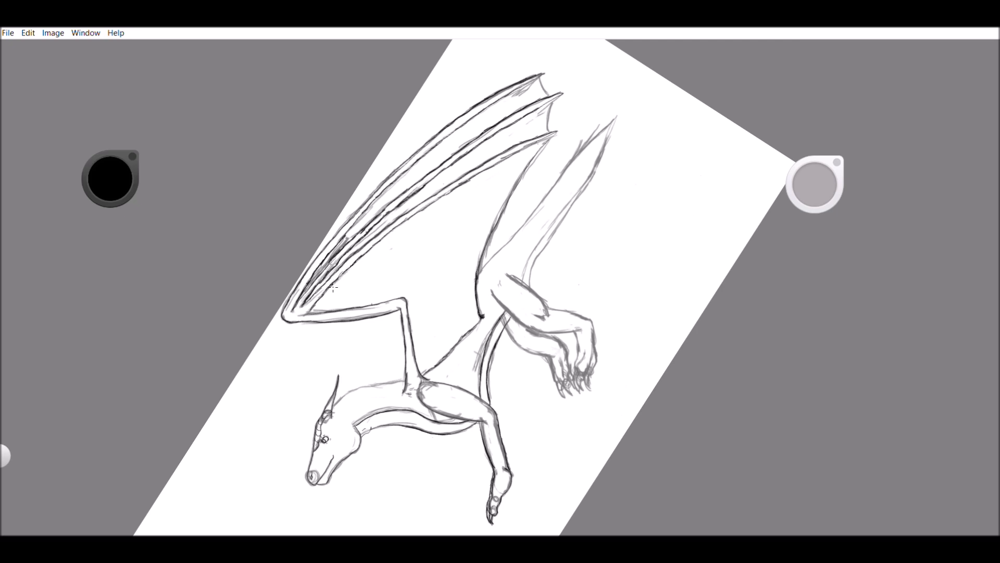
mouse_move(510, 154)
left_mouse_down()
mouse_move(501, 159)
mouse_move(542, 142)
mouse_move(528, 145)
left_mouse_up()
mouse_move(559, 96)
left_mouse_down()
mouse_move(539, 108)
mouse_move(549, 130)
mouse_move(505, 215)
left_mouse_up()
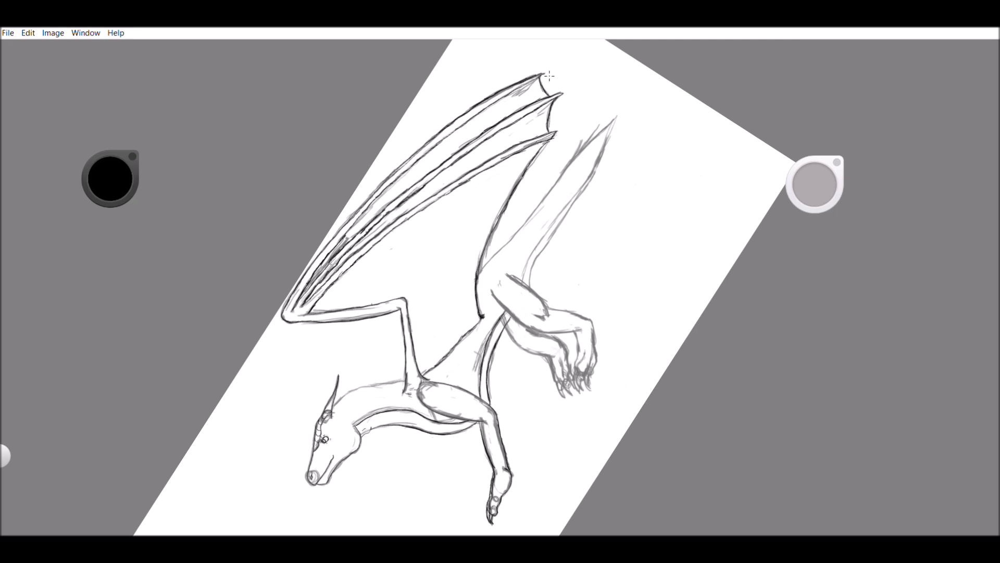
left_click_drag(538, 78, 542, 75)
Step: Ink the back of the neck from behind the horn to the wing's shoulder
scroll(500, 287, "up", 3)
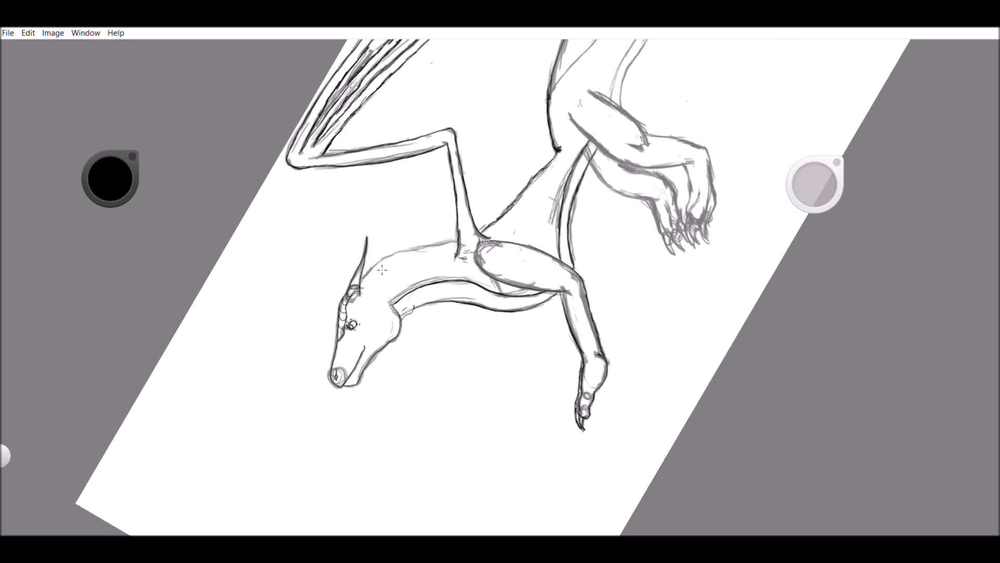
mouse_move(370, 268)
left_mouse_down()
mouse_move(456, 240)
mouse_move(386, 257)
mouse_move(431, 242)
left_mouse_up()
left_click_drag(336, 376, 322, 166)
mouse_move(617, 206)
left_mouse_down()
mouse_move(523, 240)
mouse_move(523, 226)
mouse_move(547, 240)
mouse_move(543, 277)
left_mouse_up()
left_click_drag(549, 234, 542, 304)
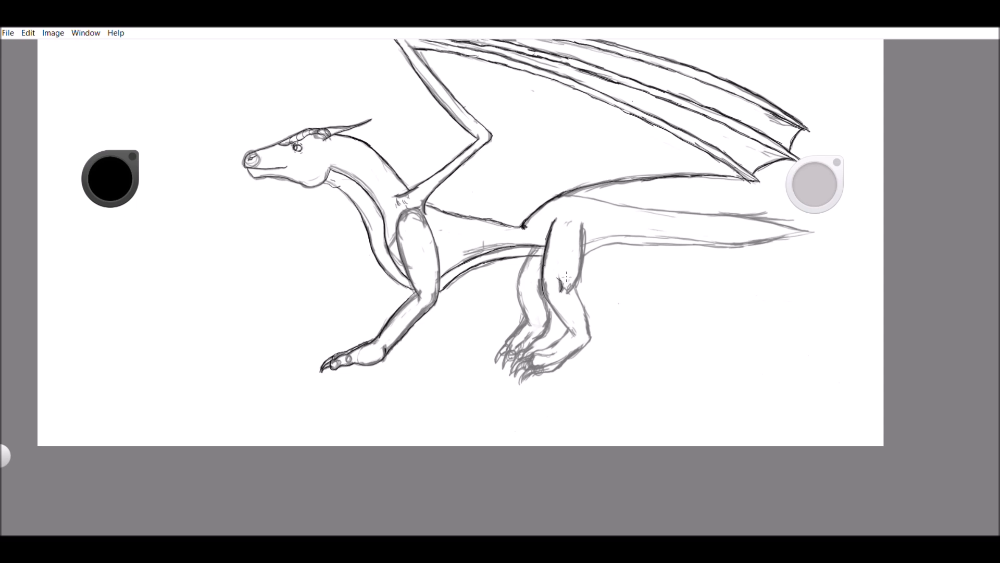
Step: Ink the near hind leg from the back of the thigh and the knee down both sides of the shin to the ankle
mouse_move(582, 225)
left_mouse_down()
mouse_move(569, 290)
mouse_move(589, 337)
left_mouse_up()
left_click_drag(576, 289, 588, 326)
left_click_drag(543, 286, 548, 302)
mouse_move(542, 285)
left_mouse_down()
mouse_move(552, 322)
mouse_move(565, 325)
left_mouse_up()
left_click_drag(567, 334, 551, 348)
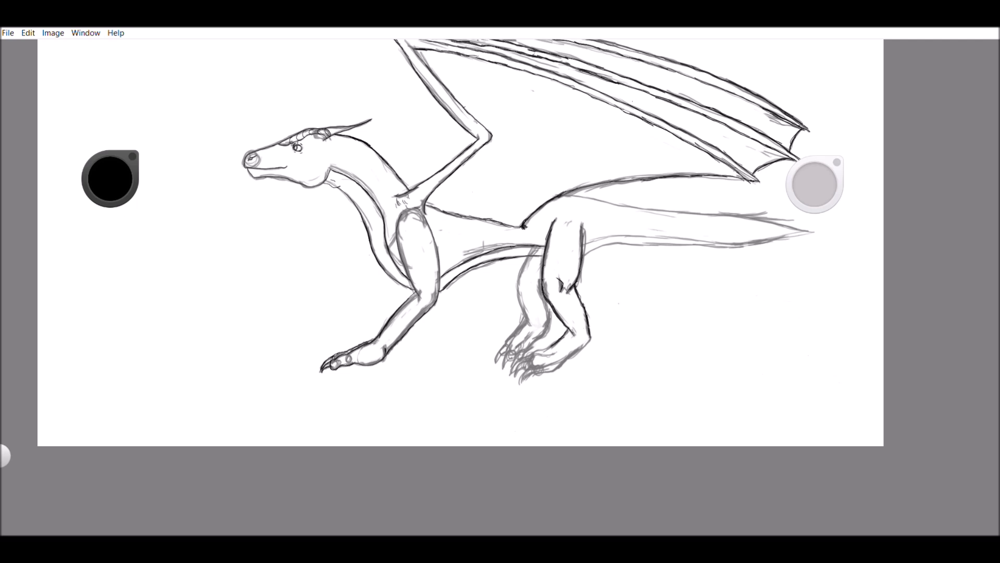
Step: Ink the far hind leg with its clawed toes, and the heel and toes of the near hind foot
left_click_drag(529, 259, 515, 292)
left_click_drag(518, 294, 527, 317)
mouse_move(505, 342)
left_mouse_down()
mouse_move(496, 361)
mouse_move(502, 343)
mouse_move(509, 353)
left_mouse_up()
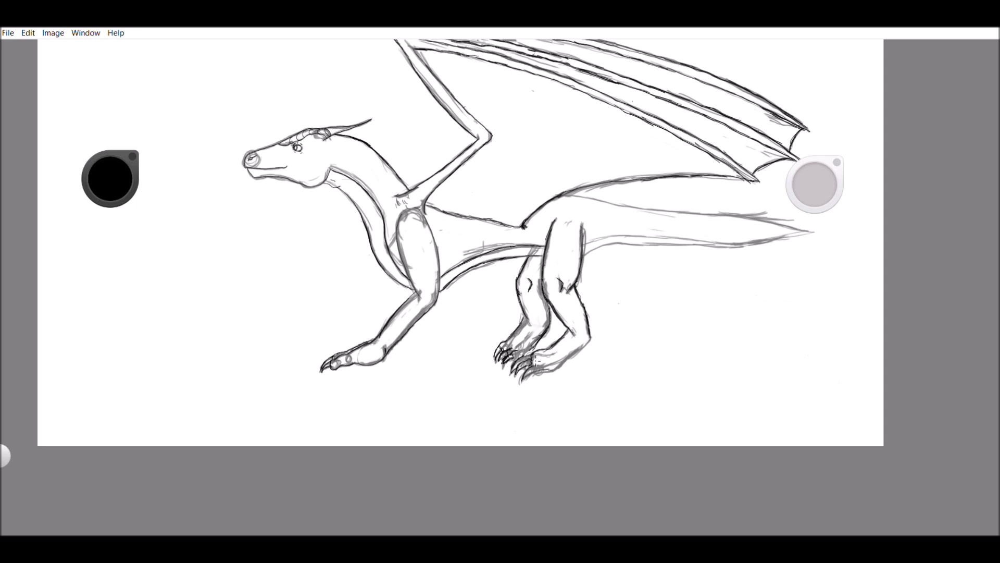
left_click_drag(538, 373, 587, 340)
left_click_drag(537, 357, 557, 352)
Step: Ink the upper edge of the tail from the hip to past its middle with overlapping strokes
left_click_drag(561, 195, 648, 207)
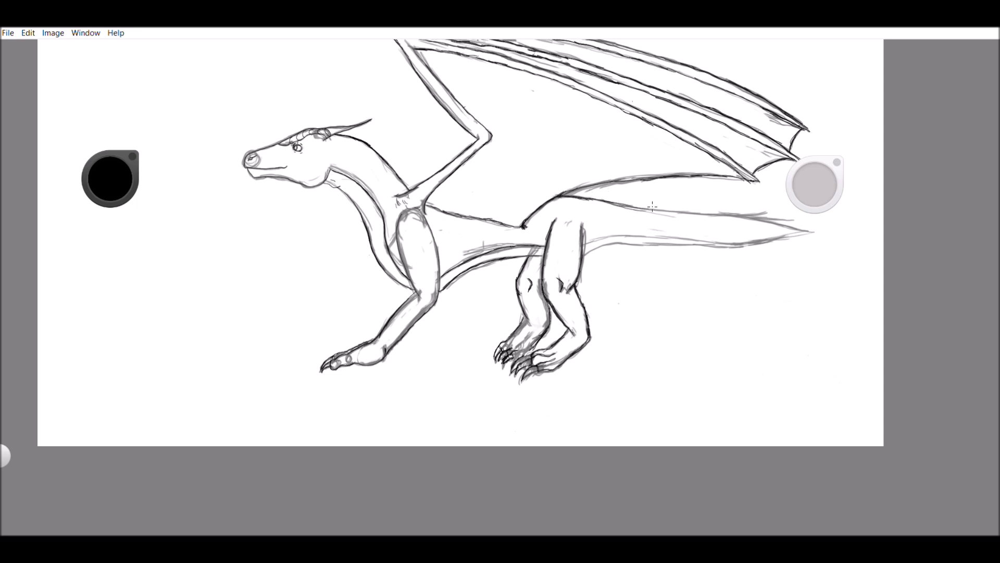
left_click_drag(666, 283, 665, 300)
left_click_drag(607, 203, 625, 206)
left_click_drag(608, 203, 642, 210)
left_click_drag(625, 207, 688, 213)
left_click_drag(683, 213, 698, 214)
mouse_move(701, 214)
left_mouse_down()
mouse_move(772, 223)
mouse_move(781, 350)
left_mouse_up()
mouse_move(785, 218)
left_mouse_down()
mouse_move(793, 300)
mouse_move(776, 354)
left_mouse_up()
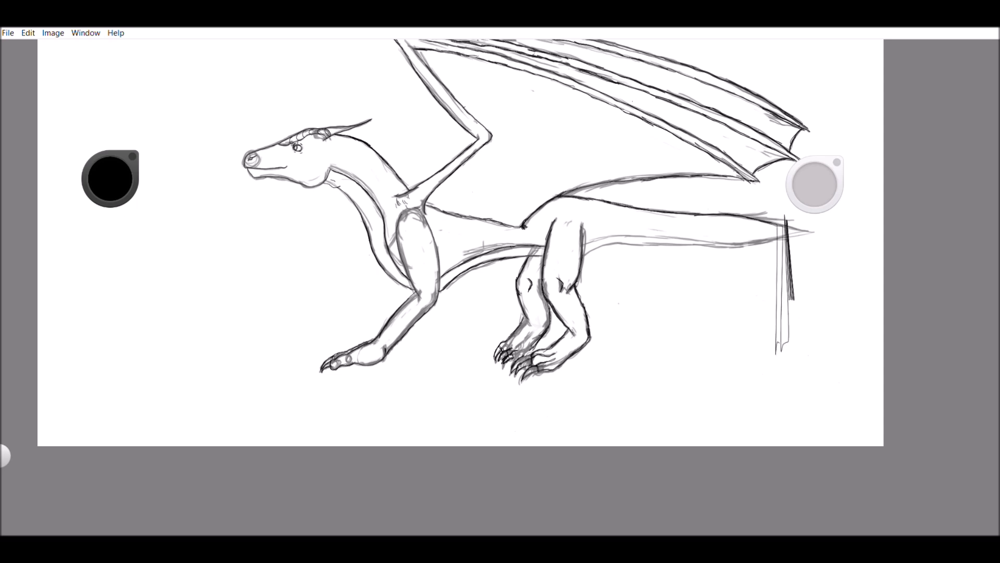
key("ctrl+z")
key("ctrl+z")
key("ctrl+z")
key("ctrl+z")
key("ctrl+z")
key("ctrl+z")
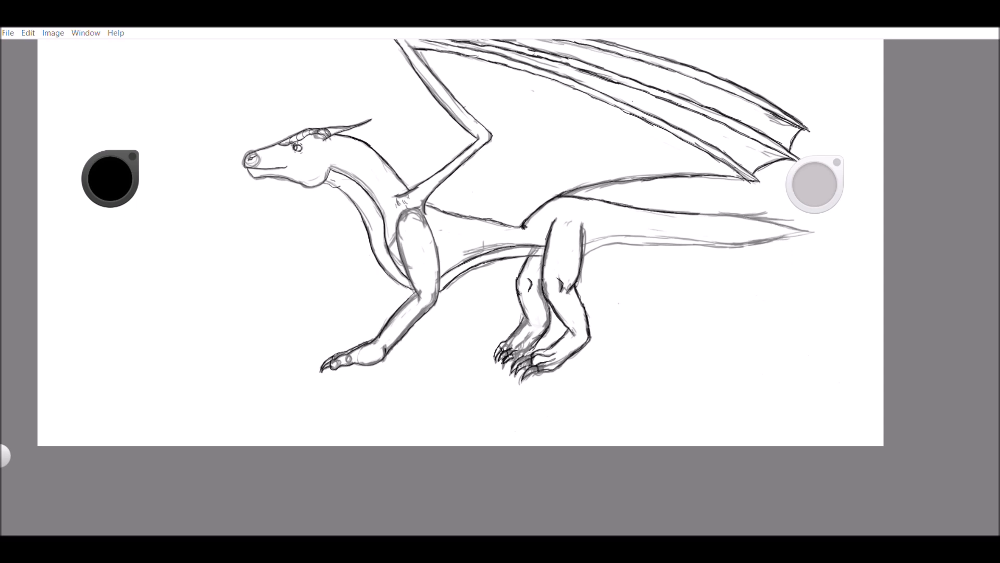
Step: Ink the rest of the tail's upper edge to its pointed tip, undoing any stray vertical lines
mouse_move(691, 213)
left_mouse_down()
mouse_move(783, 224)
mouse_move(778, 349)
left_mouse_up()
left_click_drag(790, 219, 791, 302)
key("ctrl+z")
key("ctrl+z")
mouse_move(780, 224)
left_mouse_down()
mouse_move(803, 231)
mouse_move(793, 228)
left_mouse_up()
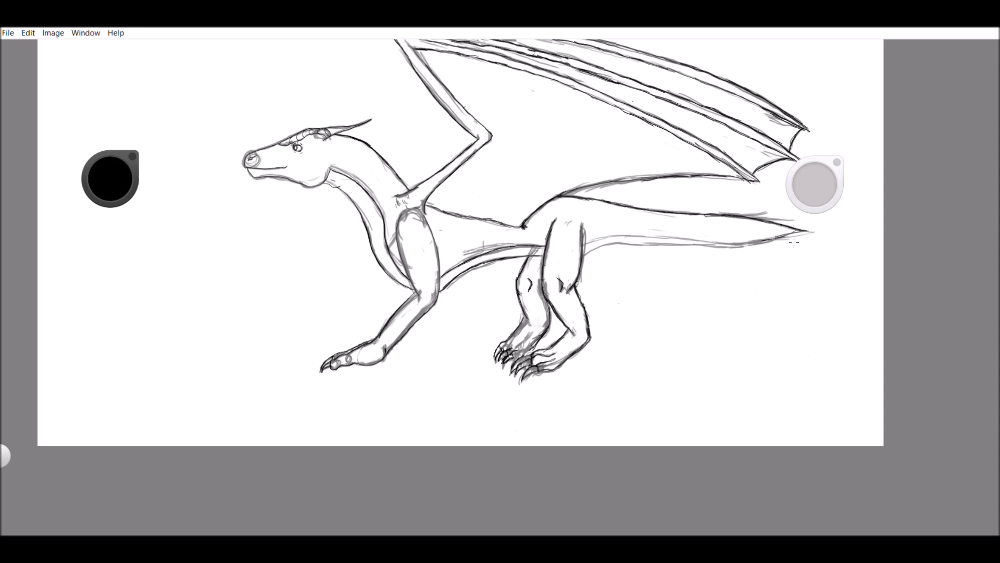
Step: Ink the two lines along the tail's underside from the back of the near thigh toward the tip
mouse_move(605, 236)
left_mouse_down()
mouse_move(586, 242)
mouse_move(703, 240)
left_mouse_up()
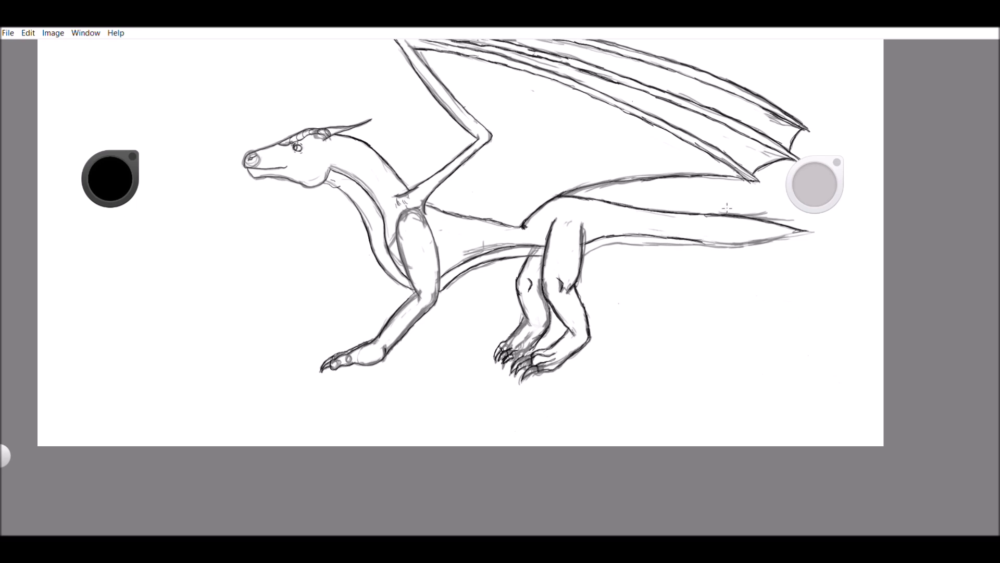
mouse_move(700, 240)
left_mouse_down()
mouse_move(792, 232)
mouse_move(697, 237)
left_mouse_up()
left_click_drag(586, 254, 683, 244)
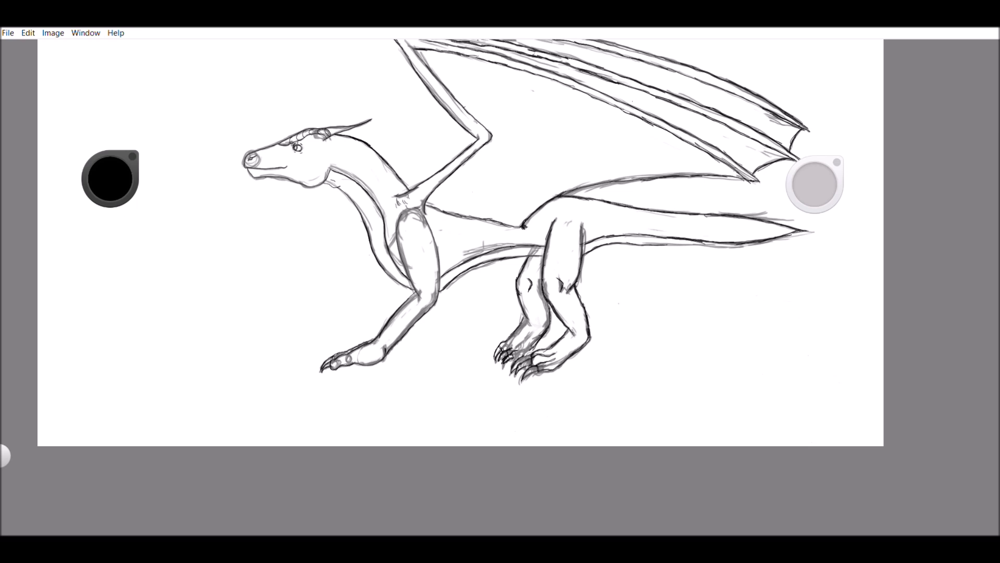
left_click_drag(666, 245, 734, 246)
mouse_move(732, 248)
left_mouse_down()
mouse_move(777, 241)
mouse_move(675, 243)
left_mouse_up()
Step: Hide the grey rough sketch and inspect the black line art on its own
key("Delete")
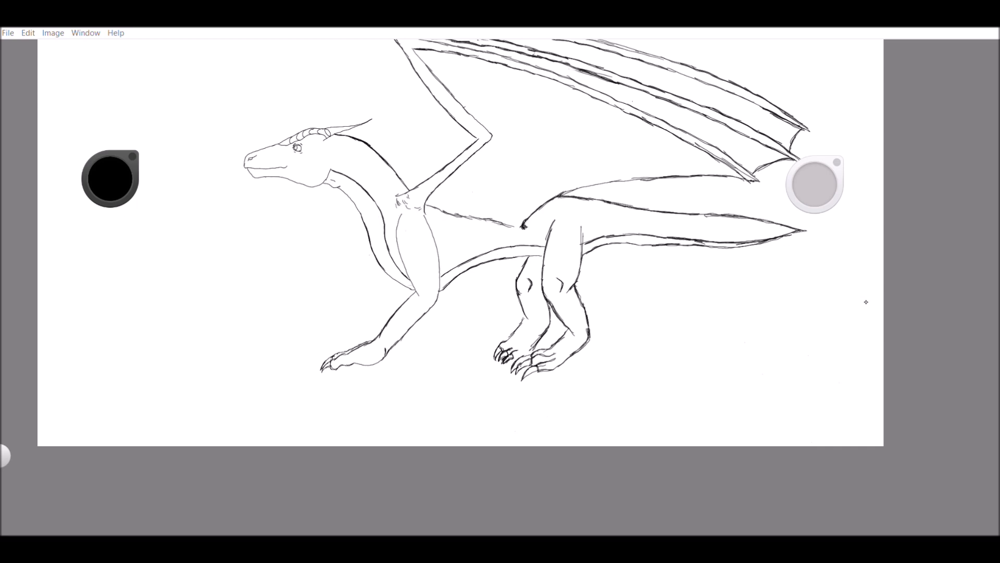
scroll(486, 346, "down", 2)
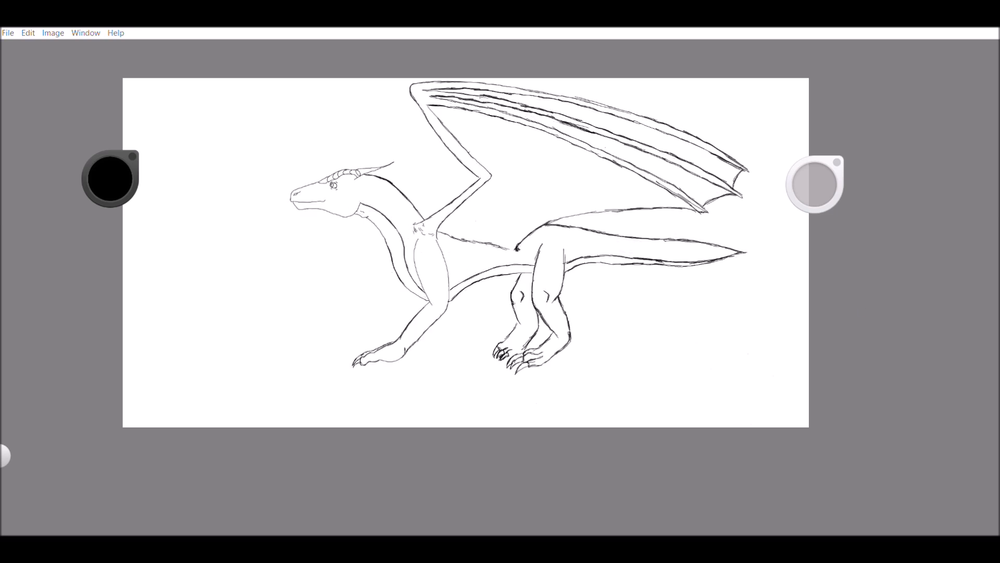
scroll(543, 364, "up", 5)
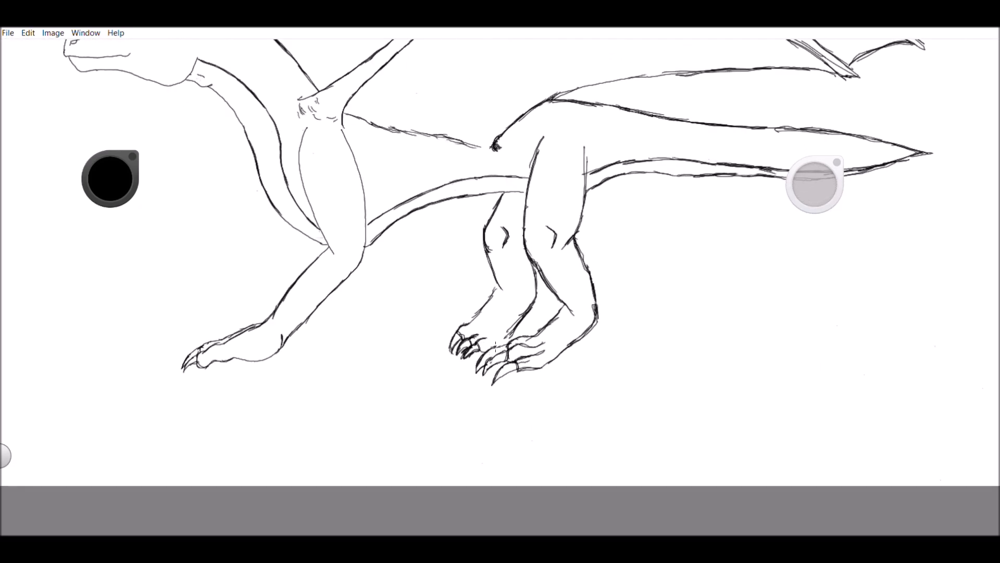
Step: Close the gaps at the far hind ankle and the belly line, and reinforce the lines along the tail's underside
mouse_move(501, 293)
left_mouse_down()
mouse_move(476, 314)
mouse_move(488, 307)
left_mouse_up()
mouse_move(604, 167)
left_mouse_down()
mouse_move(588, 173)
mouse_move(645, 158)
left_mouse_up()
left_click_drag(625, 158, 613, 162)
left_click_drag(514, 192, 528, 193)
scroll(500, 262, "down", 2)
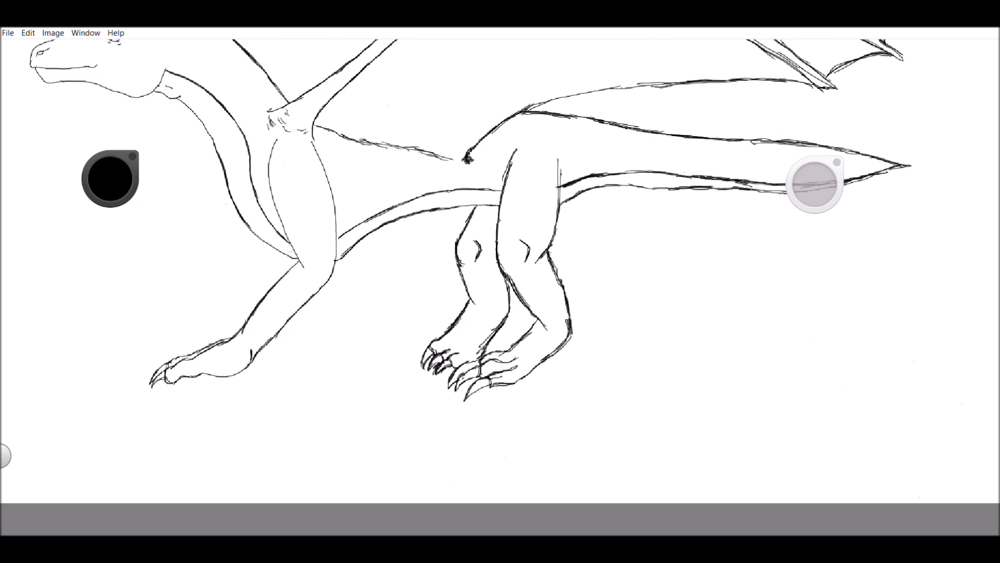
mouse_move(613, 219)
left_mouse_down()
mouse_move(571, 217)
mouse_move(539, 231)
left_mouse_up()
left_click_drag(643, 218, 728, 224)
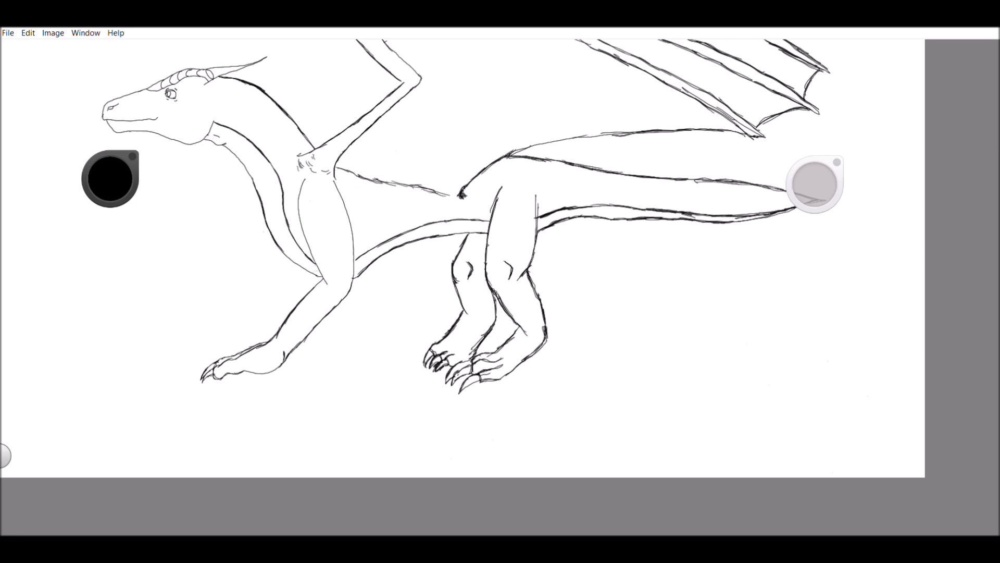
Step: Ink curved plate divisions inside the band along the front of the neck down to the chest
mouse_move(275, 154)
left_mouse_down()
mouse_move(270, 198)
mouse_move(253, 200)
mouse_move(257, 185)
left_mouse_up()
mouse_move(249, 140)
left_mouse_down()
mouse_move(263, 174)
mouse_move(258, 140)
mouse_move(263, 162)
mouse_move(288, 181)
mouse_move(289, 201)
mouse_move(278, 209)
mouse_move(271, 202)
mouse_move(273, 215)
mouse_move(270, 198)
mouse_move(278, 236)
mouse_move(276, 209)
mouse_move(284, 242)
mouse_move(279, 221)
mouse_move(292, 246)
mouse_move(280, 219)
mouse_move(296, 248)
mouse_move(291, 200)
mouse_move(292, 229)
left_mouse_up()
mouse_move(284, 188)
left_mouse_down()
mouse_move(296, 268)
mouse_move(318, 276)
left_mouse_up()
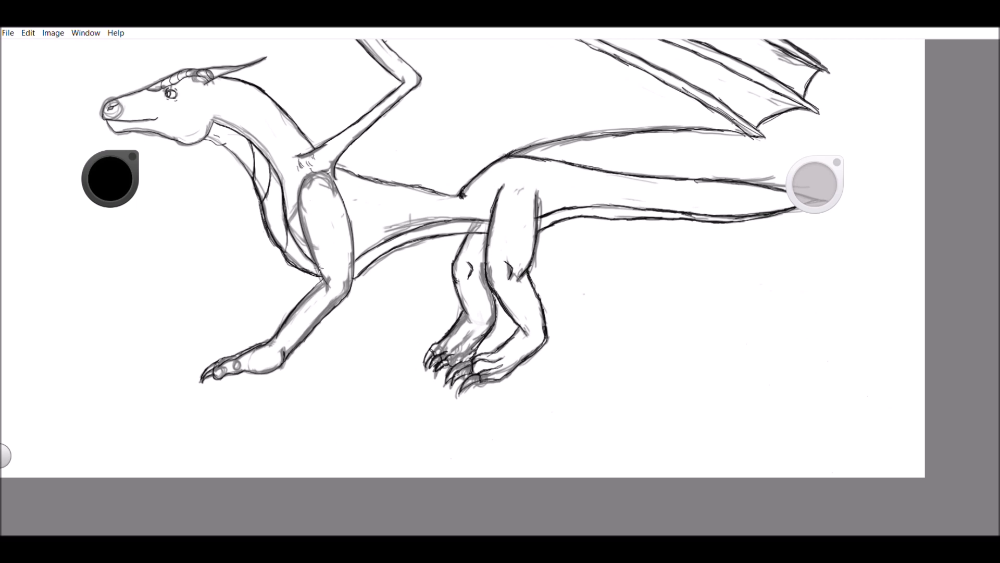
mouse_move(288, 227)
left_mouse_down()
mouse_move(285, 252)
mouse_move(311, 269)
left_mouse_up()
Step: Ink slanted plate divisions inside the belly band from behind the foreleg to the near hind leg
left_click_drag(372, 251, 370, 263)
left_click_drag(355, 258, 371, 250)
mouse_move(384, 243)
left_mouse_down()
mouse_move(401, 239)
mouse_move(373, 262)
left_mouse_up()
mouse_move(421, 229)
left_mouse_down()
mouse_move(395, 239)
mouse_move(435, 228)
mouse_move(404, 245)
mouse_move(419, 241)
mouse_move(438, 225)
left_mouse_up()
mouse_move(426, 237)
left_mouse_down()
mouse_move(439, 222)
mouse_move(488, 221)
mouse_move(461, 233)
mouse_move(488, 223)
mouse_move(470, 236)
left_mouse_up()
left_click_drag(688, 258, 680, 271)
Step: Continue the plate divisions along the band on the tail's underside, undoing a stray stroke
mouse_move(576, 209)
left_mouse_down()
mouse_move(560, 211)
mouse_move(567, 219)
mouse_move(583, 208)
left_mouse_up()
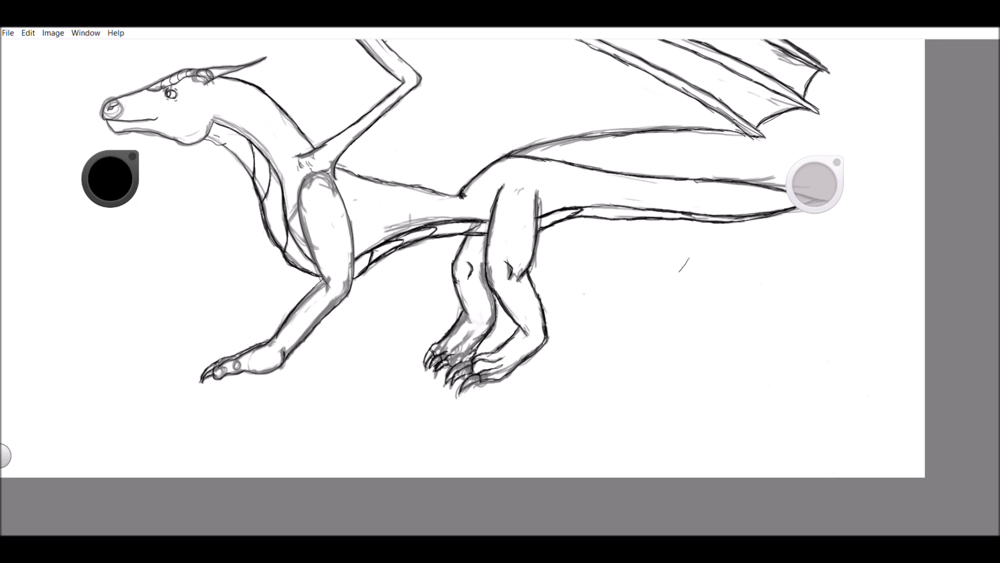
mouse_move(603, 208)
left_mouse_down()
mouse_move(590, 217)
mouse_move(615, 213)
mouse_move(597, 212)
mouse_move(605, 219)
left_mouse_up()
mouse_move(631, 211)
left_mouse_down()
mouse_move(623, 219)
mouse_move(657, 217)
left_mouse_up()
left_click_drag(662, 210, 635, 222)
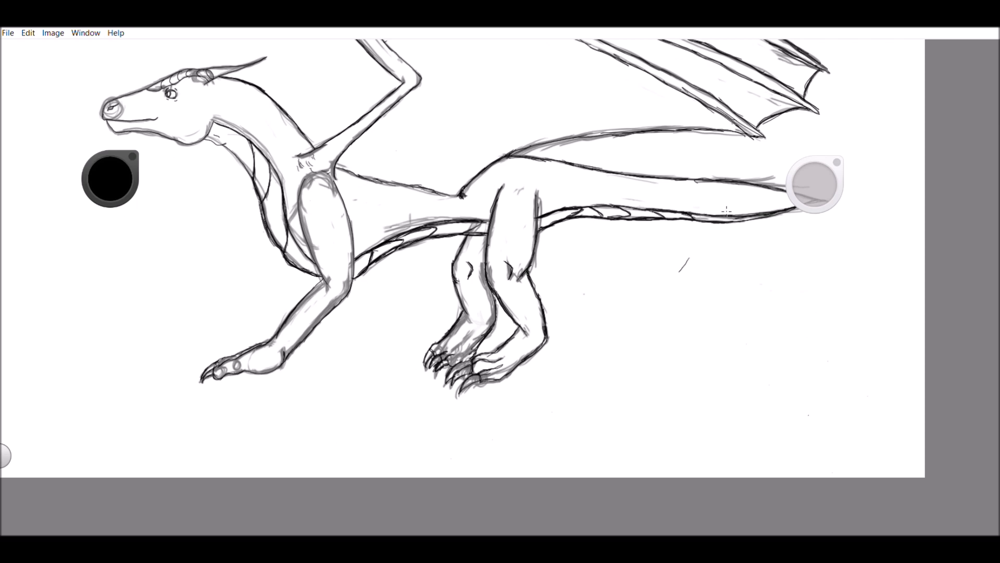
left_click_drag(715, 214, 722, 222)
key("ctrl+z")
Step: Ink jagged scale notches along the back and front edges of the upper foreleg
left_click_drag(340, 192, 352, 281)
left_click_drag(351, 233, 344, 284)
mouse_move(343, 202)
left_mouse_down()
mouse_move(338, 216)
mouse_move(350, 236)
left_mouse_up()
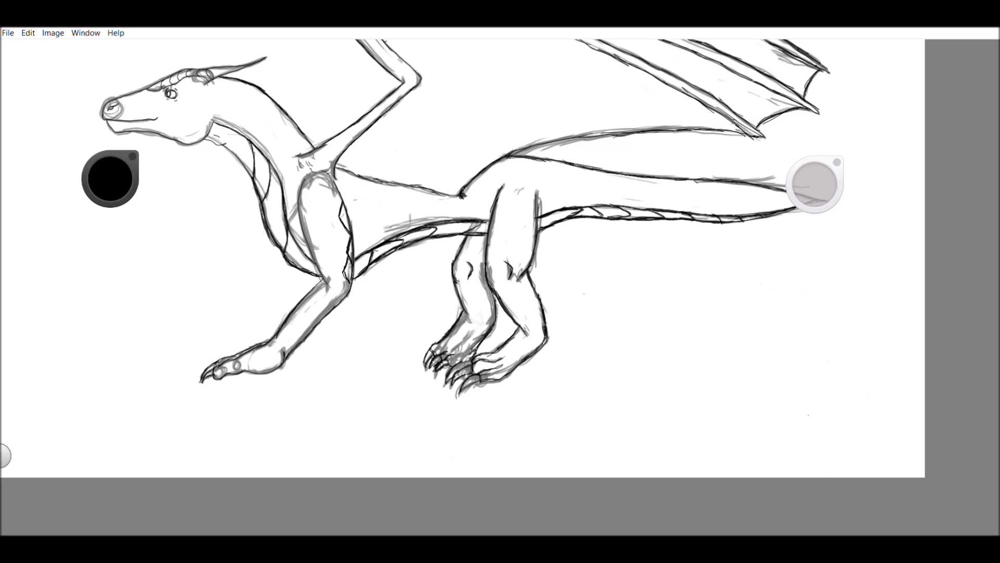
mouse_move(314, 235)
left_mouse_down()
mouse_move(308, 251)
mouse_move(305, 243)
left_mouse_up()
mouse_move(320, 248)
left_mouse_down()
mouse_move(311, 289)
mouse_move(275, 340)
left_mouse_up()
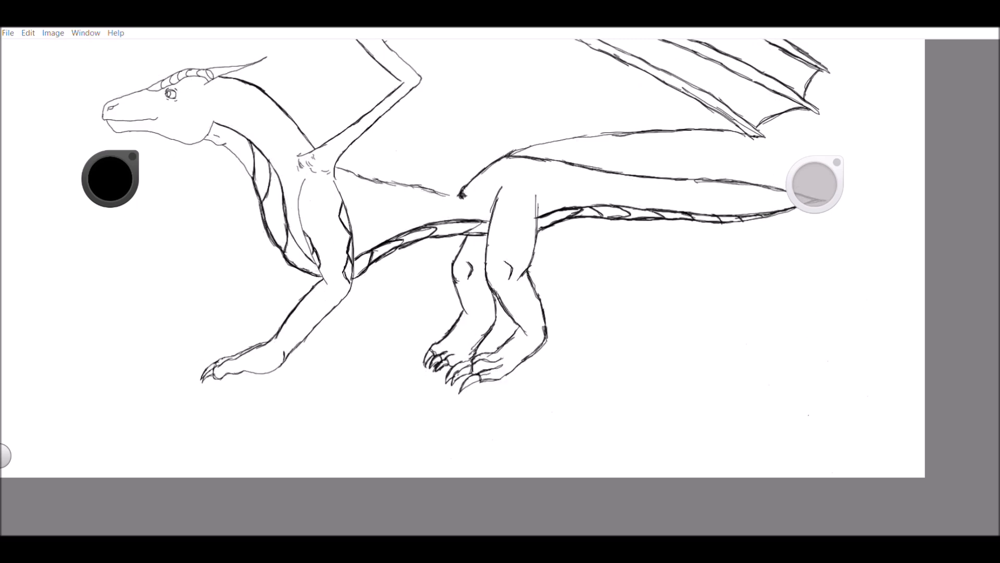
scroll(441, 403, "down", 3)
scroll(461, 458, "down", 2)
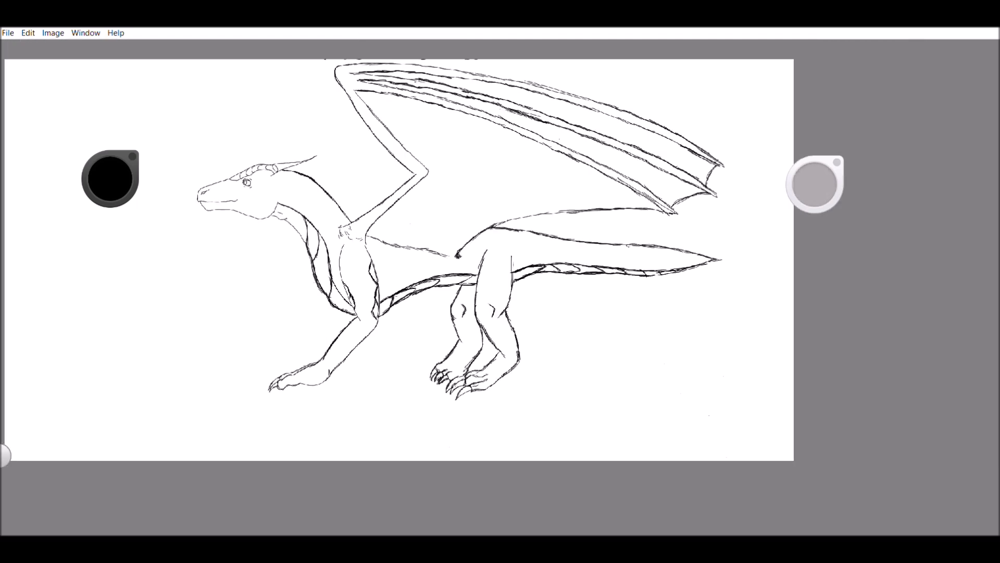